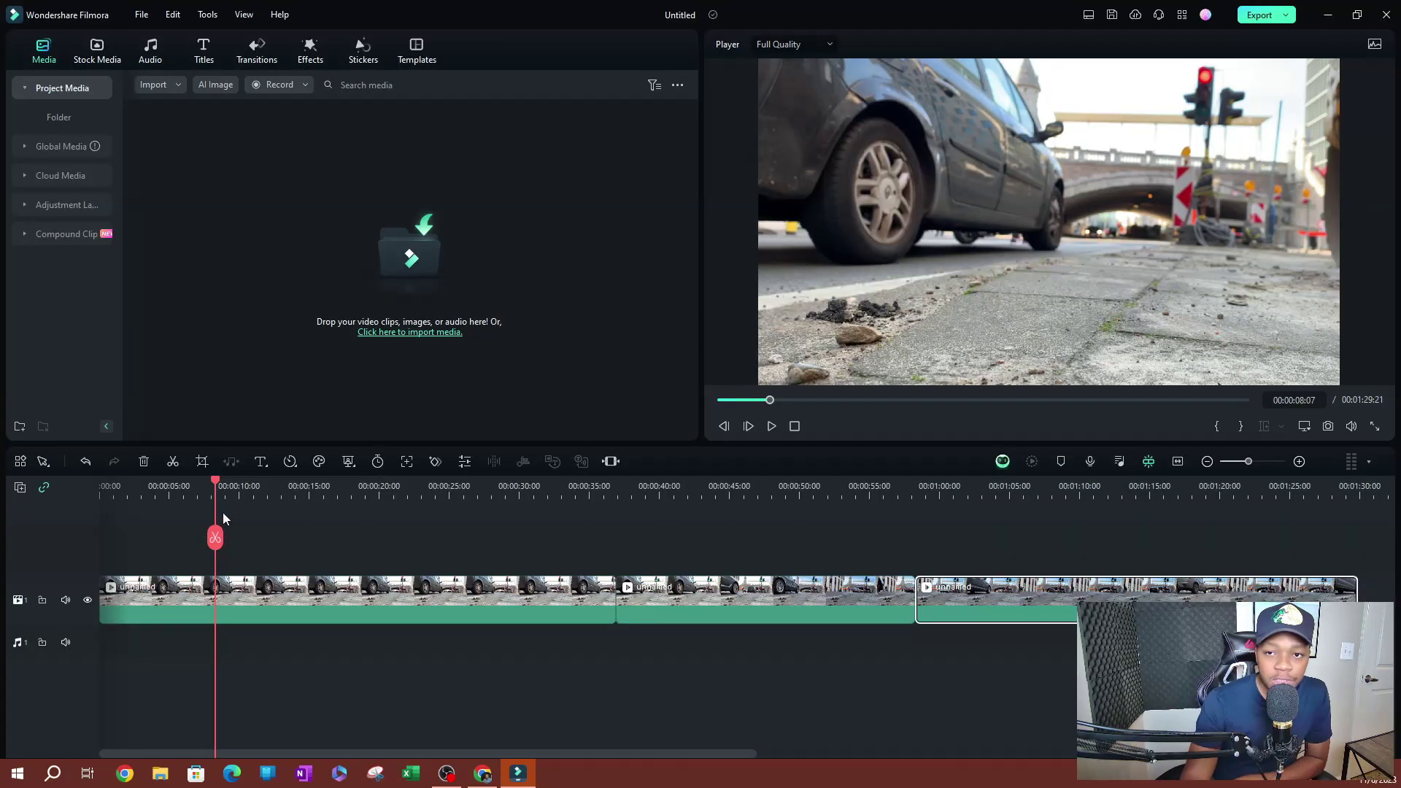
- Review the three street clips on the timeline, then reselect the first clip
click(413, 608)
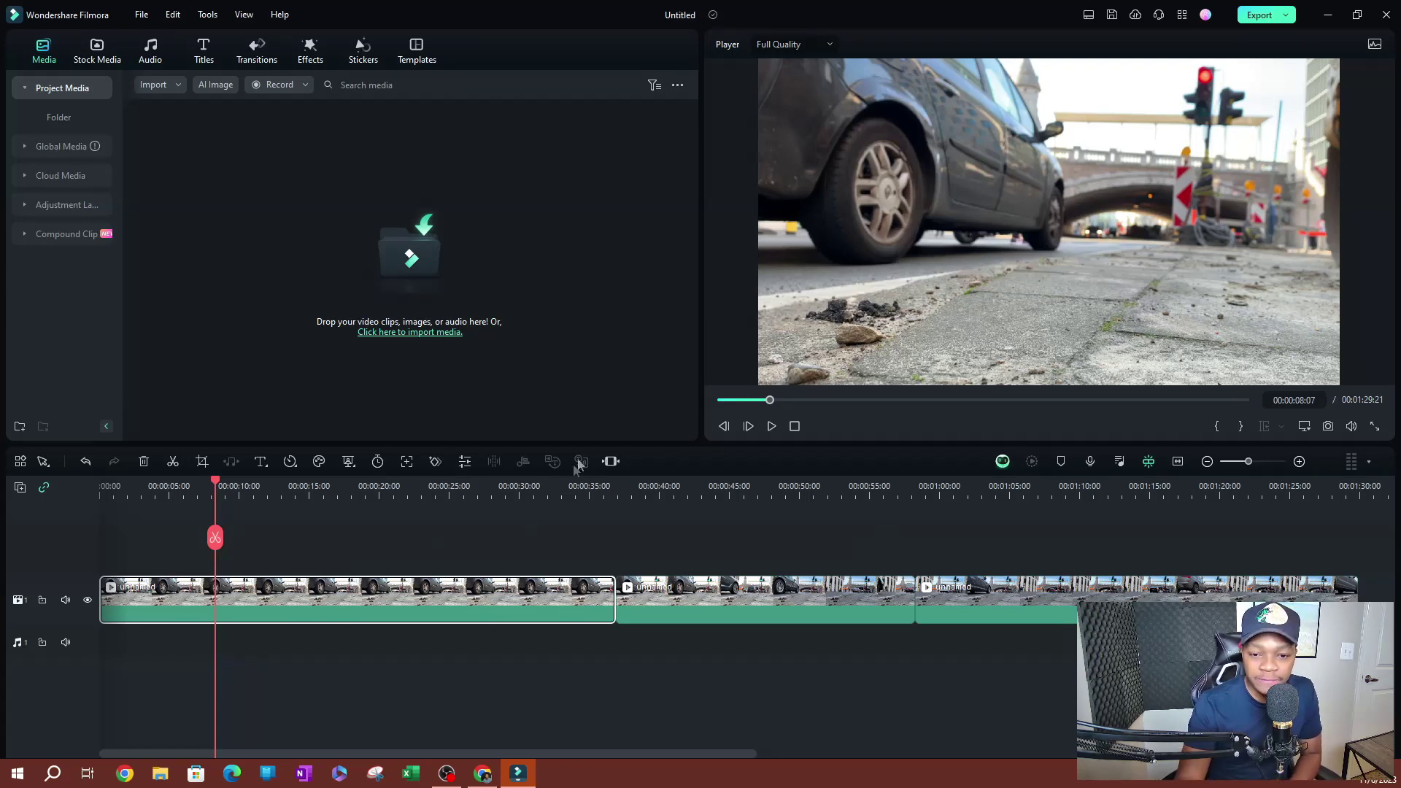
scroll(530, 495, down, 2)
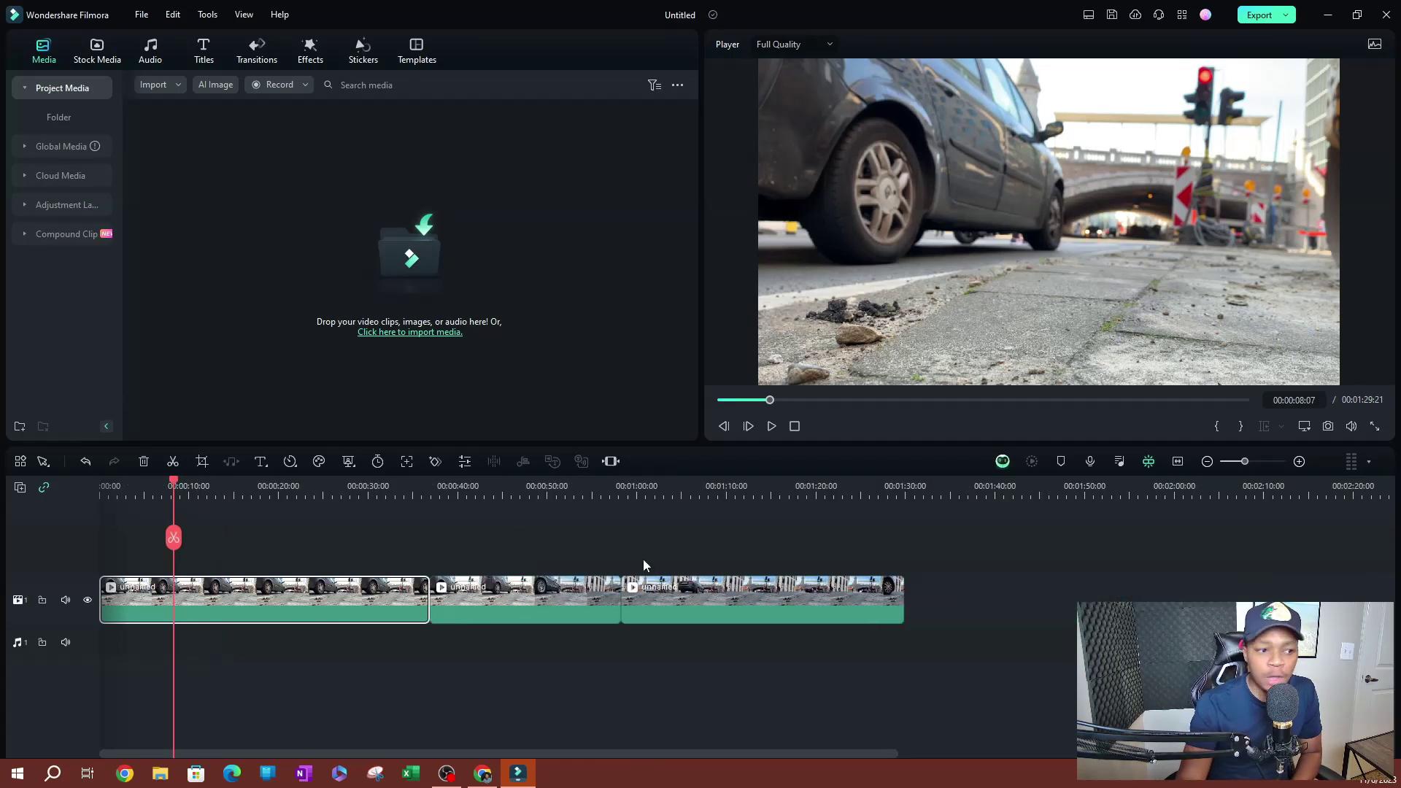
click(518, 611)
click(718, 590)
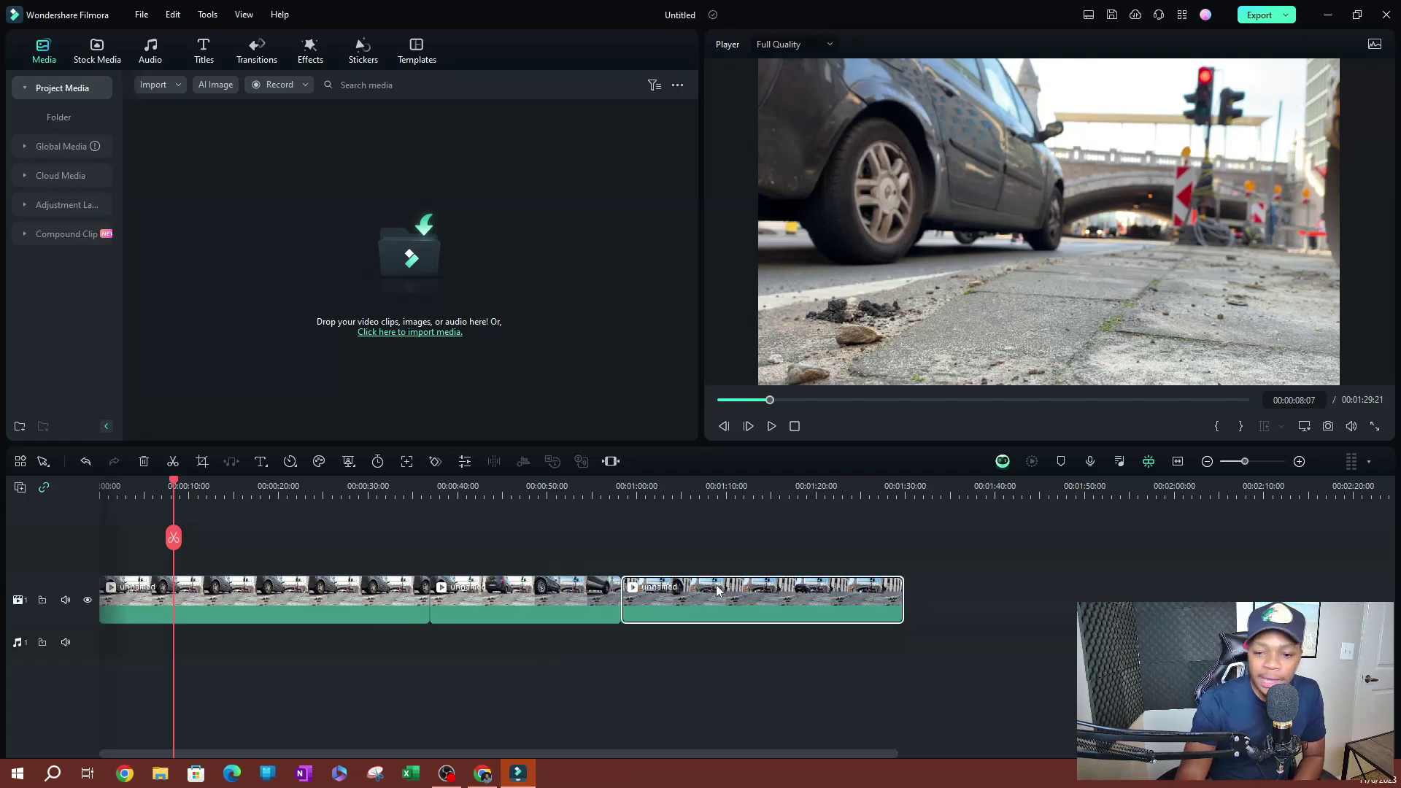
click(283, 496)
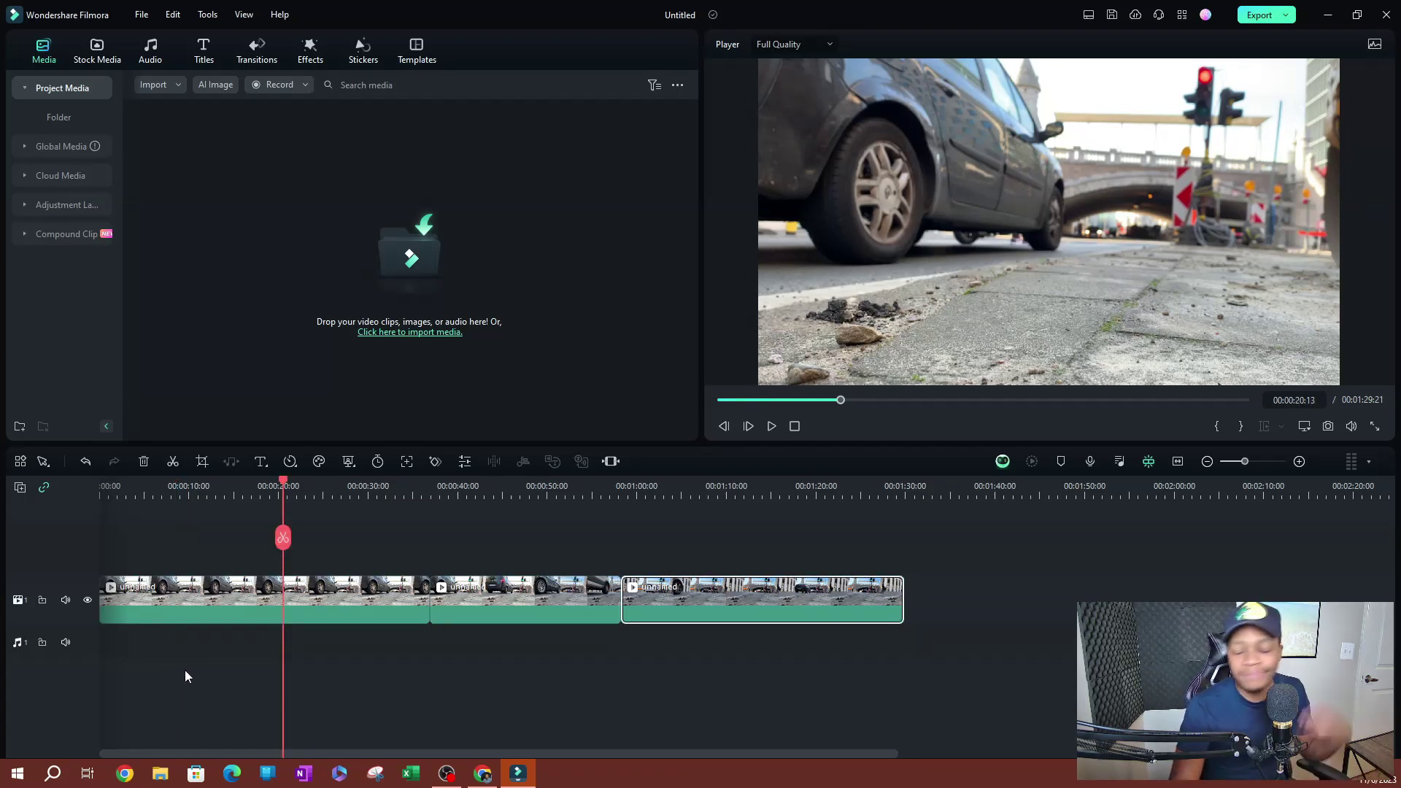
click(198, 588)
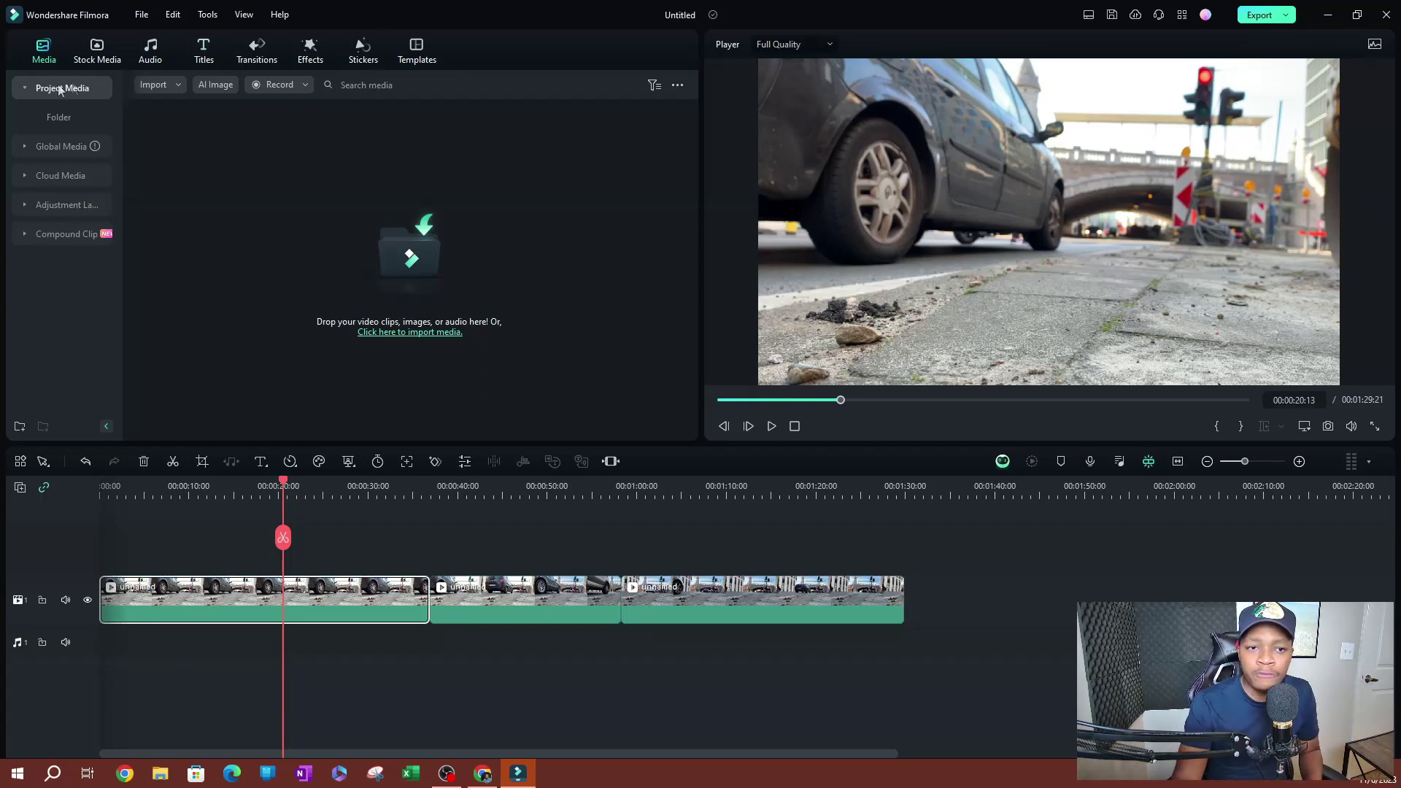
- Apply Weak Signal 2 from the Effects library to the first clip and rewind to the start
click(299, 52)
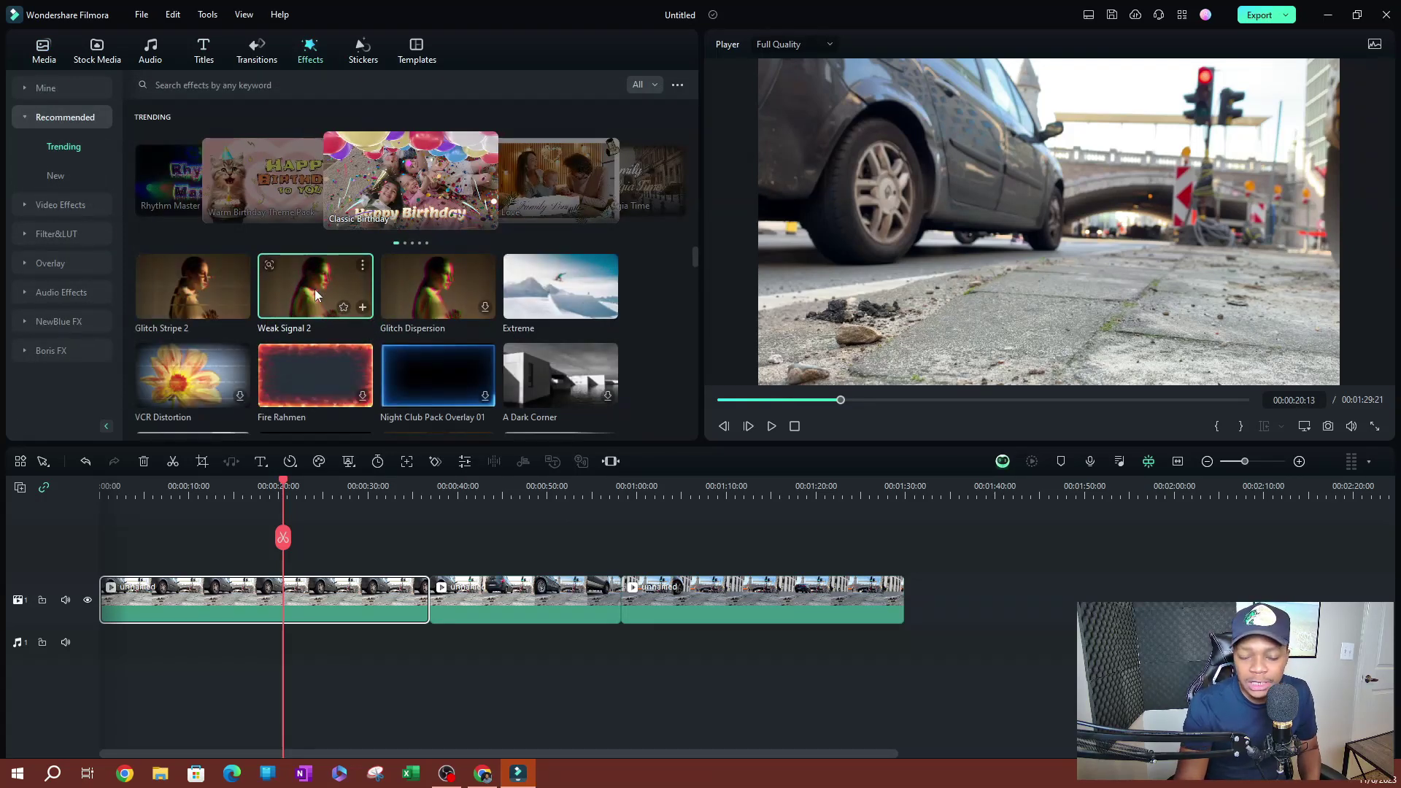
drag(313, 288, 215, 608)
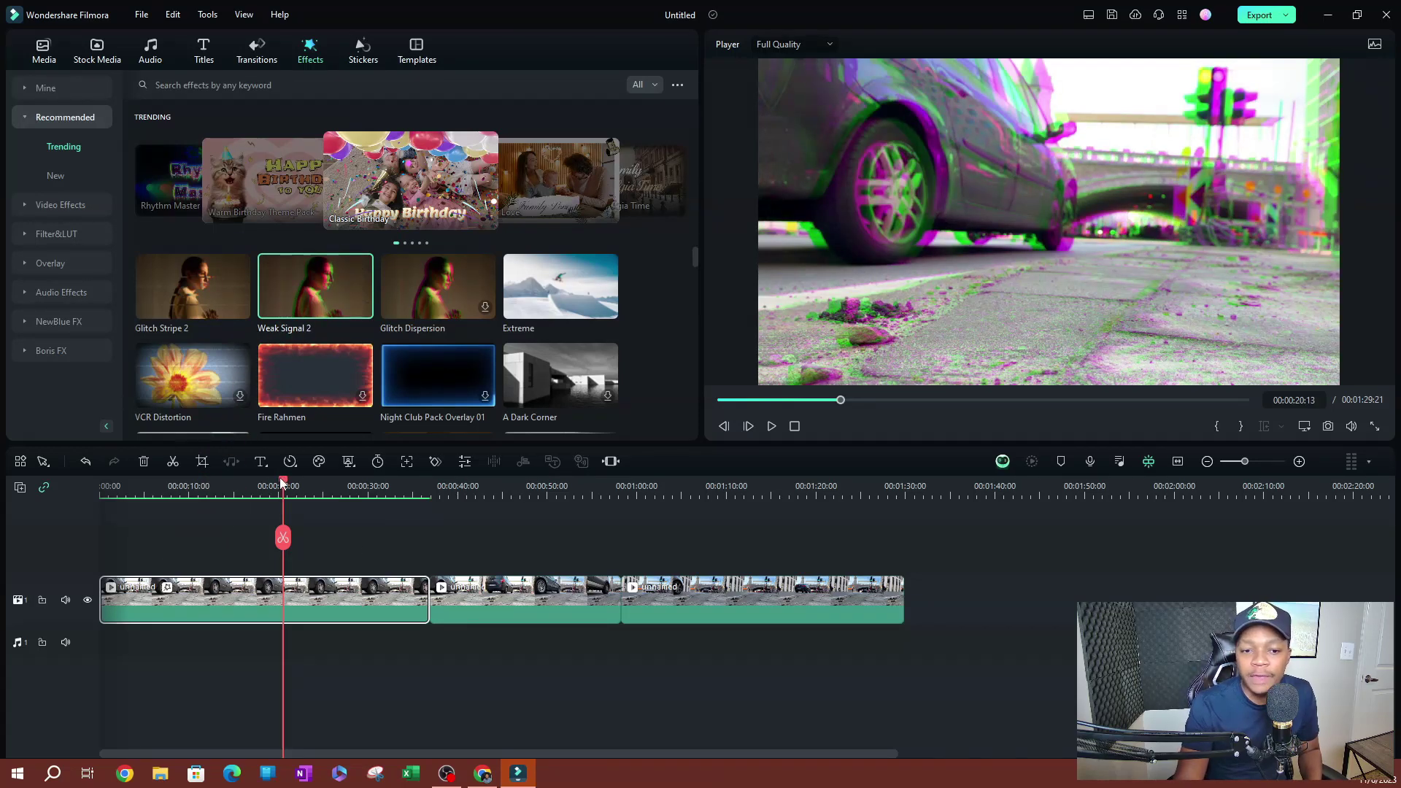
drag(282, 481, 103, 482)
click(771, 426)
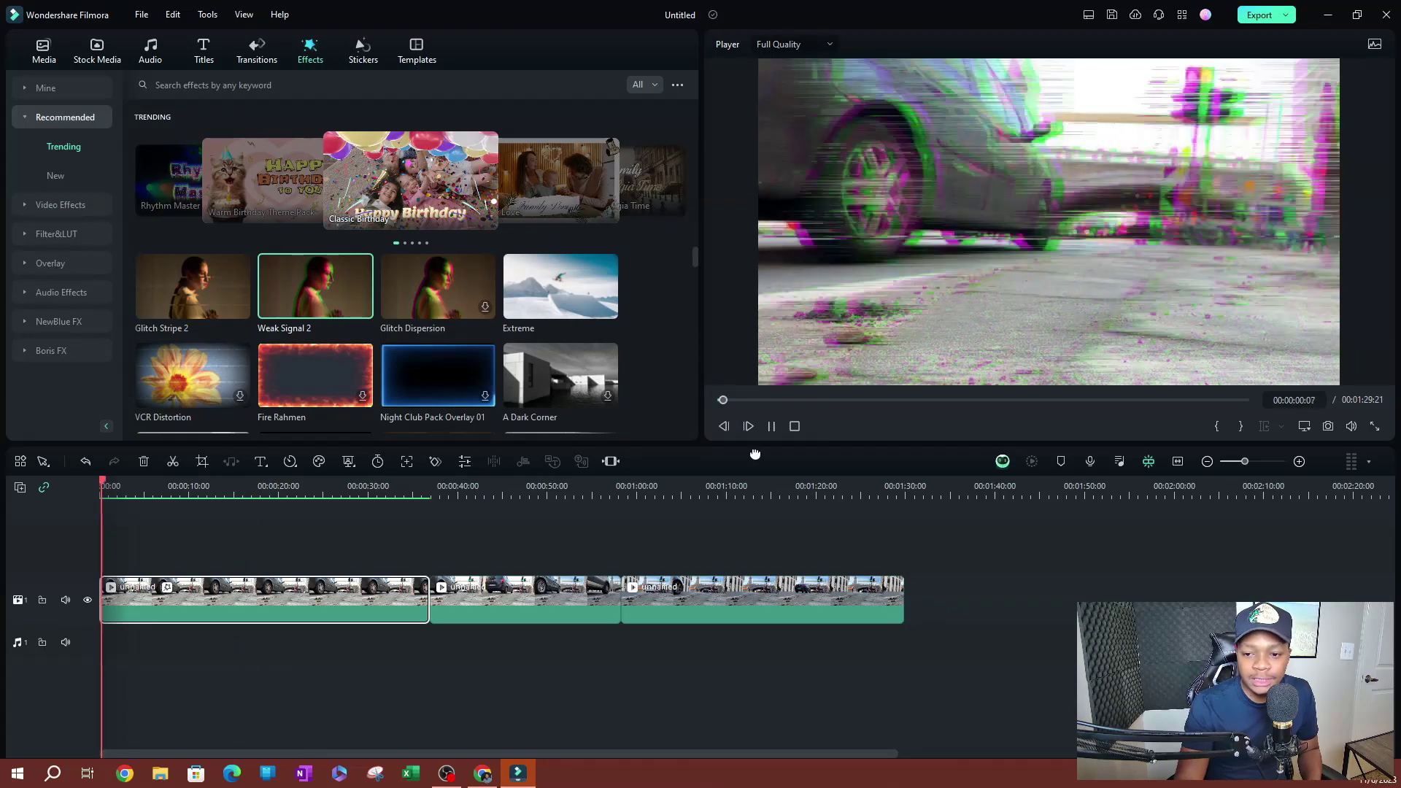
key(space)
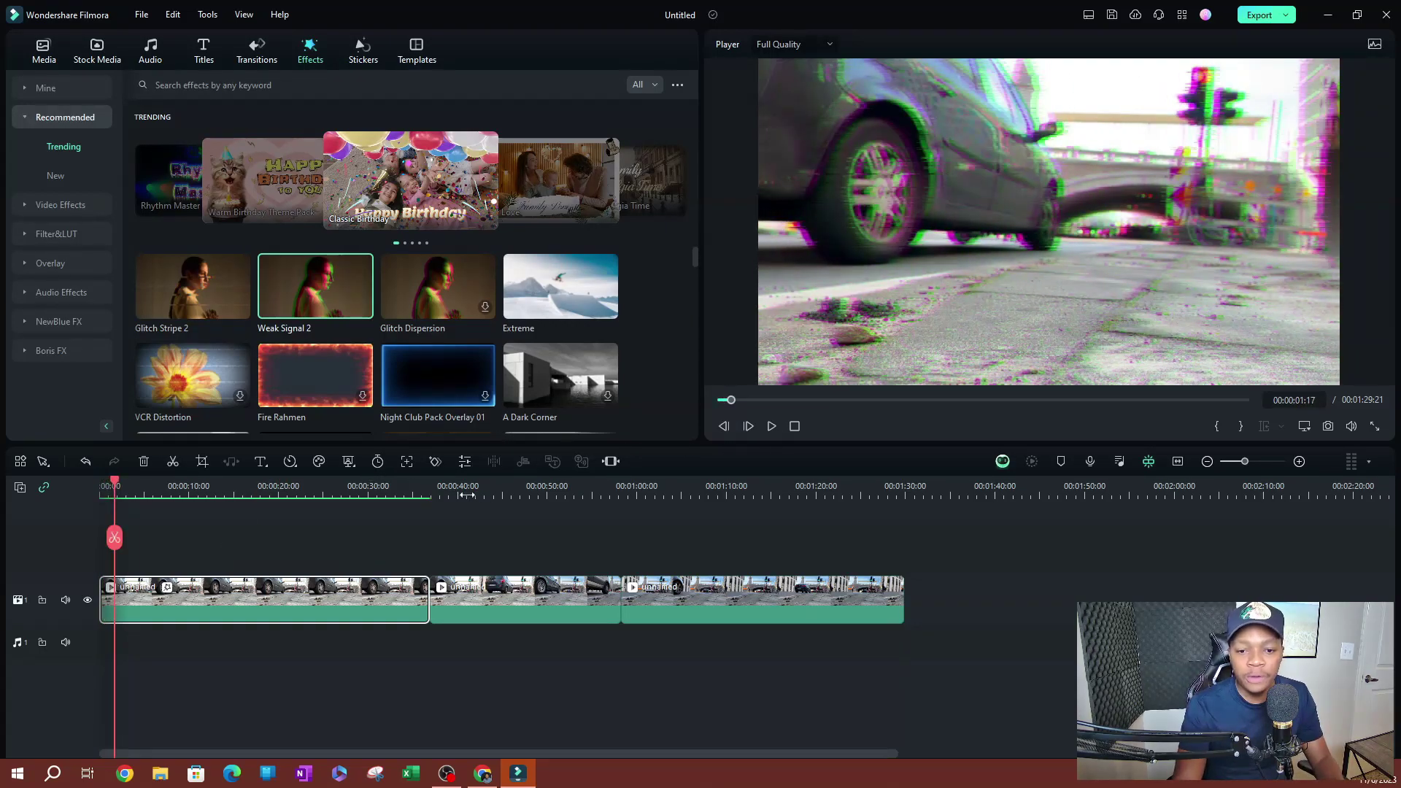
click(457, 595)
click(445, 488)
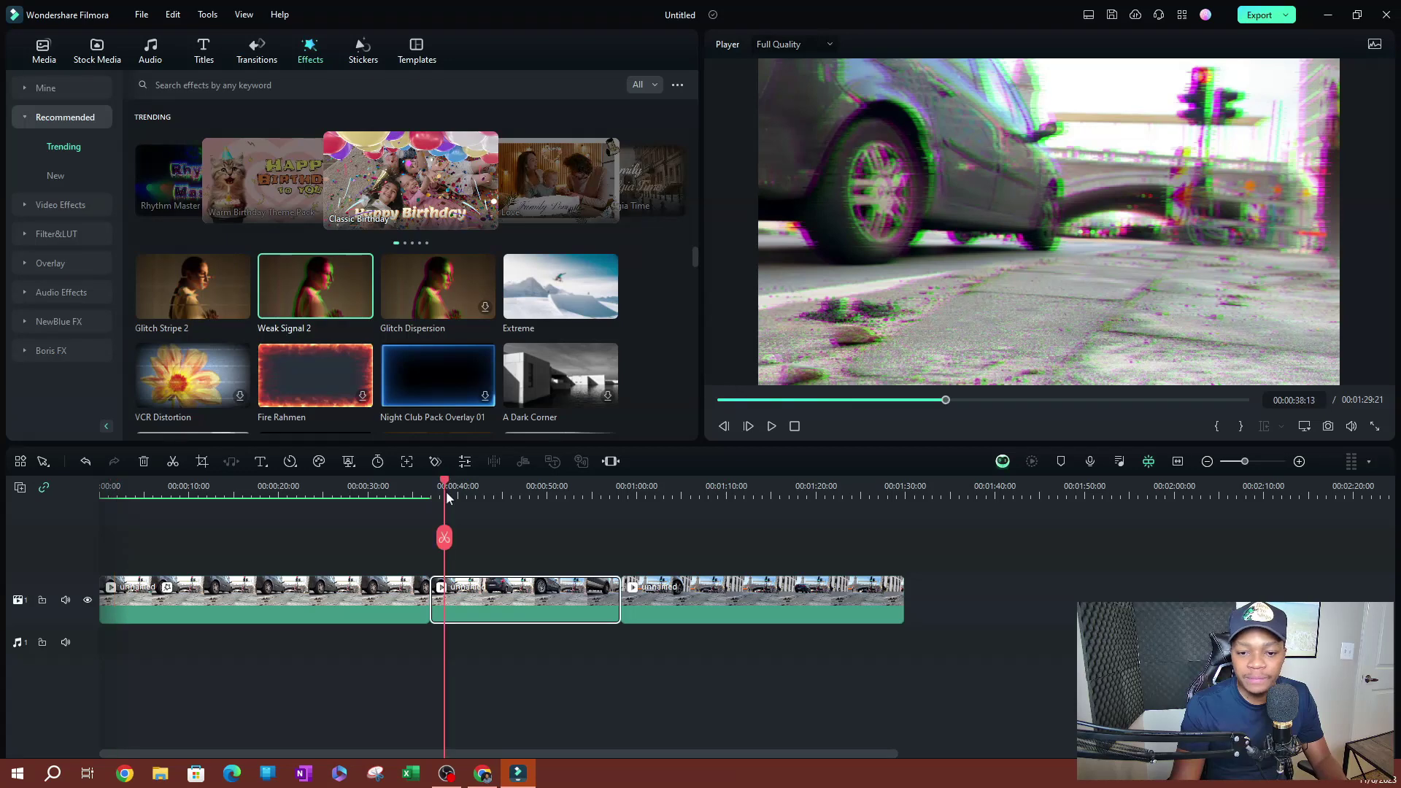
key(space)
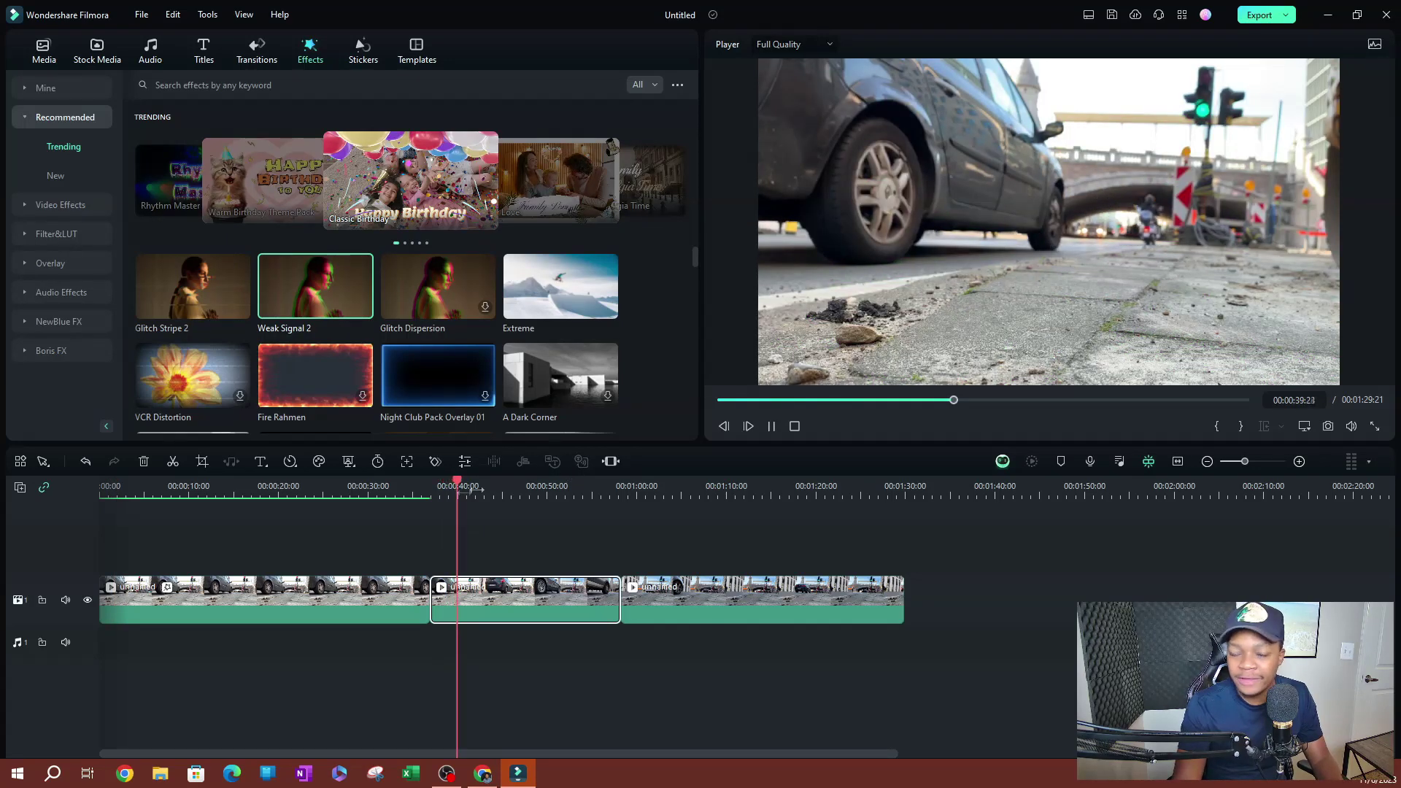
click(267, 491)
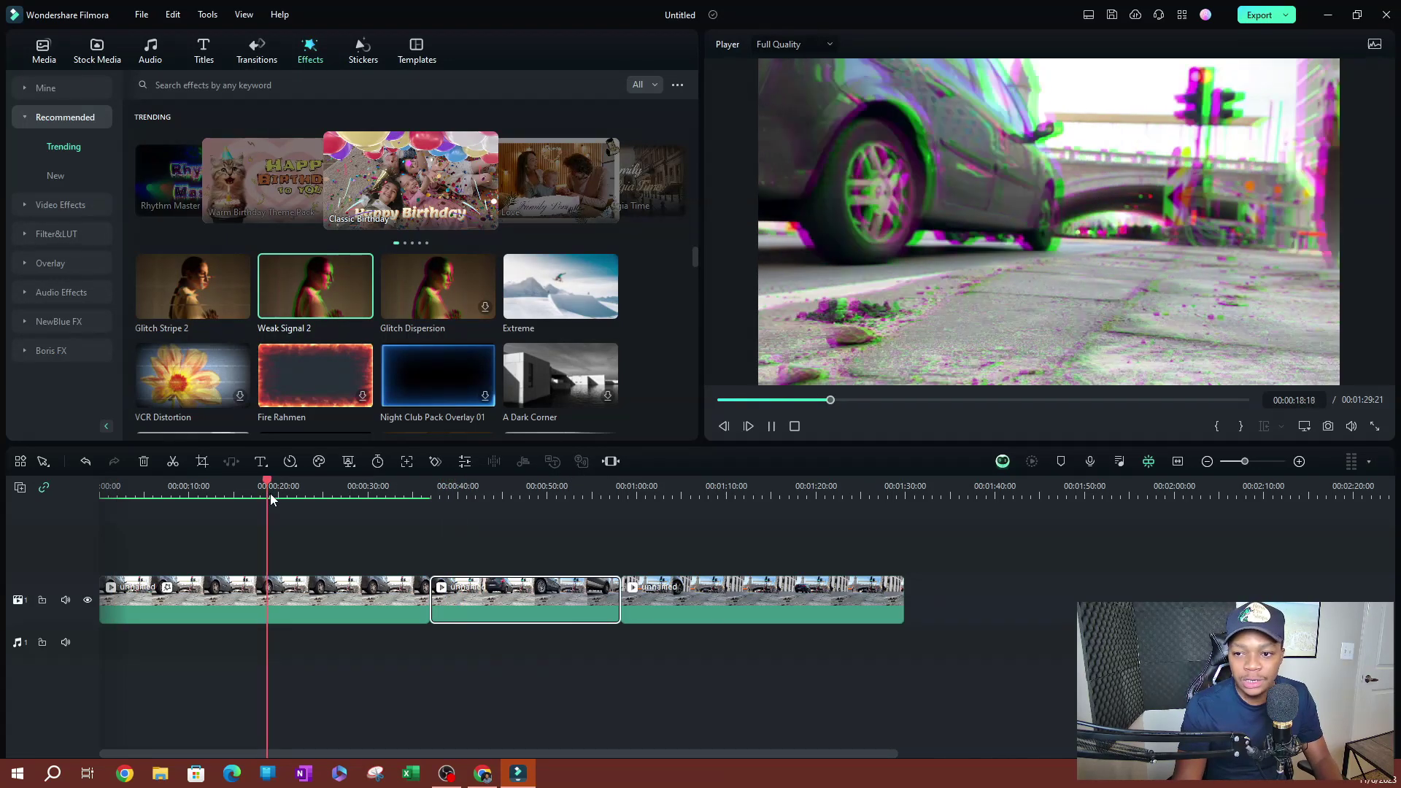
click(761, 487)
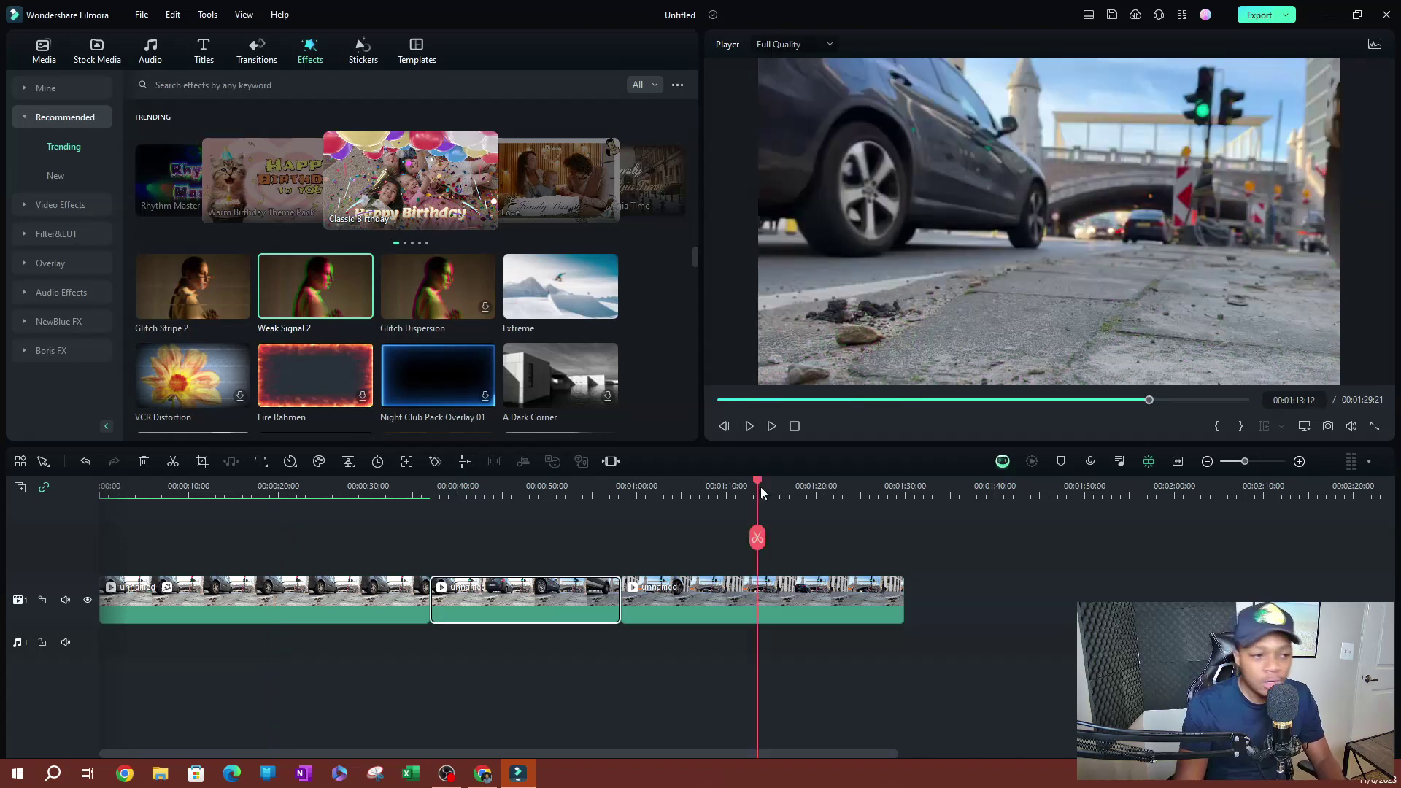
key(space)
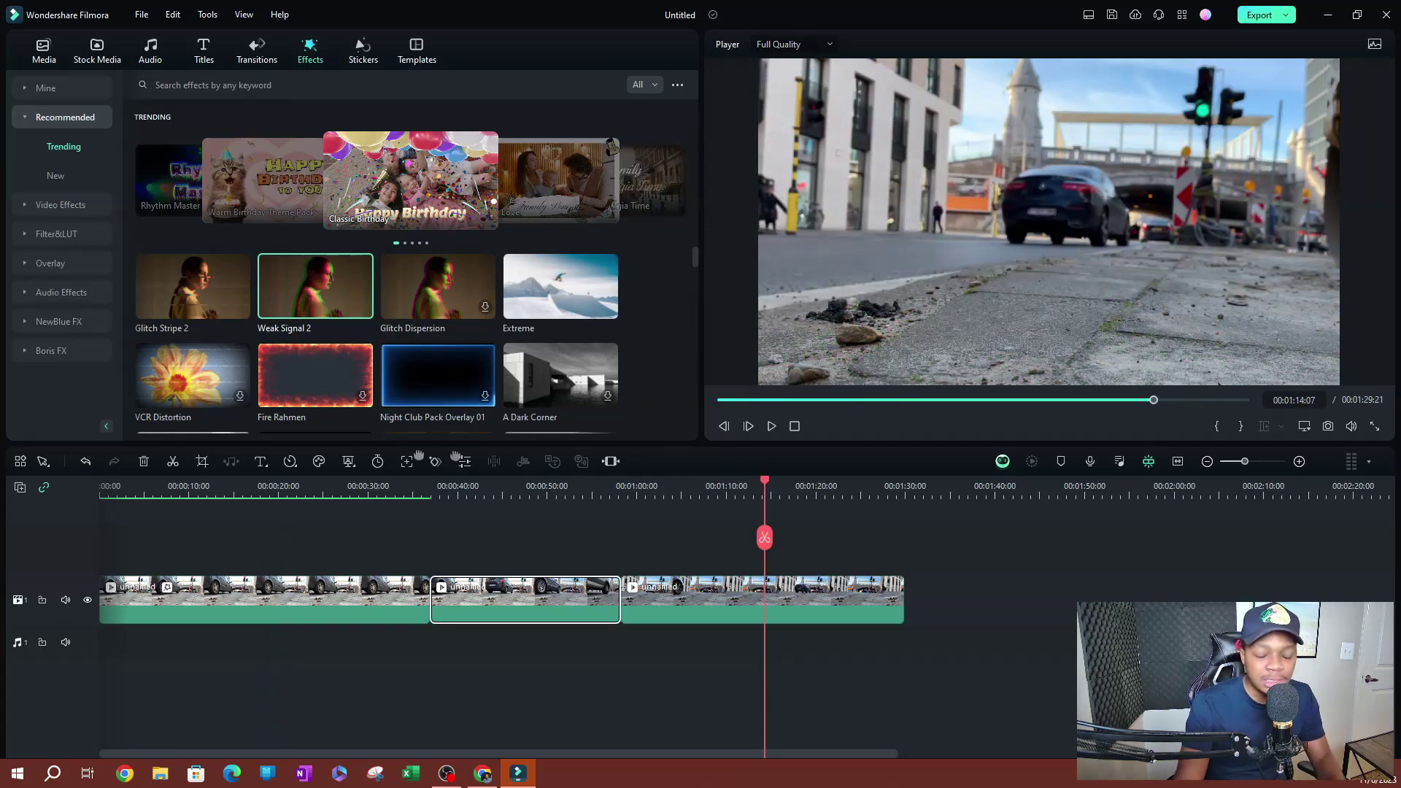
click(234, 486)
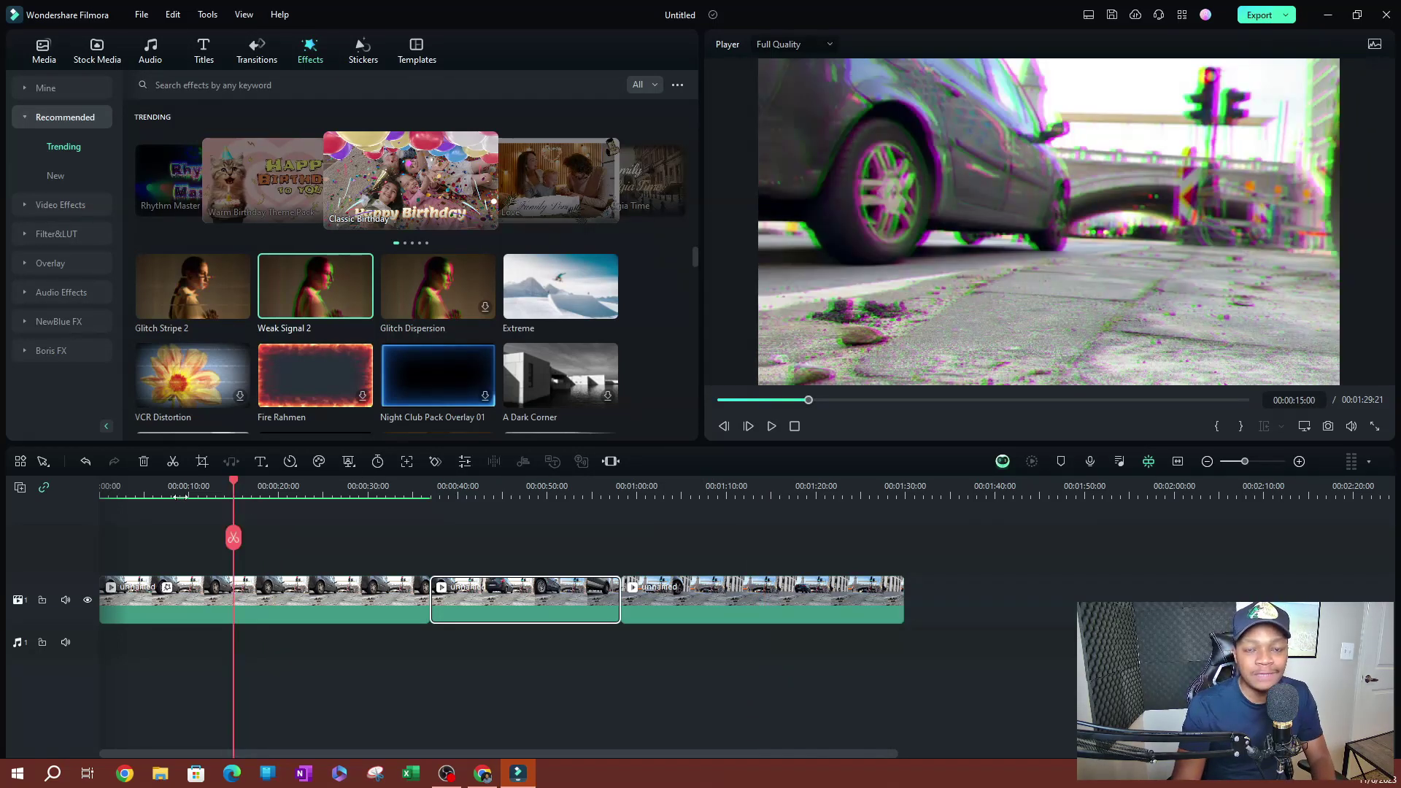
click(282, 600)
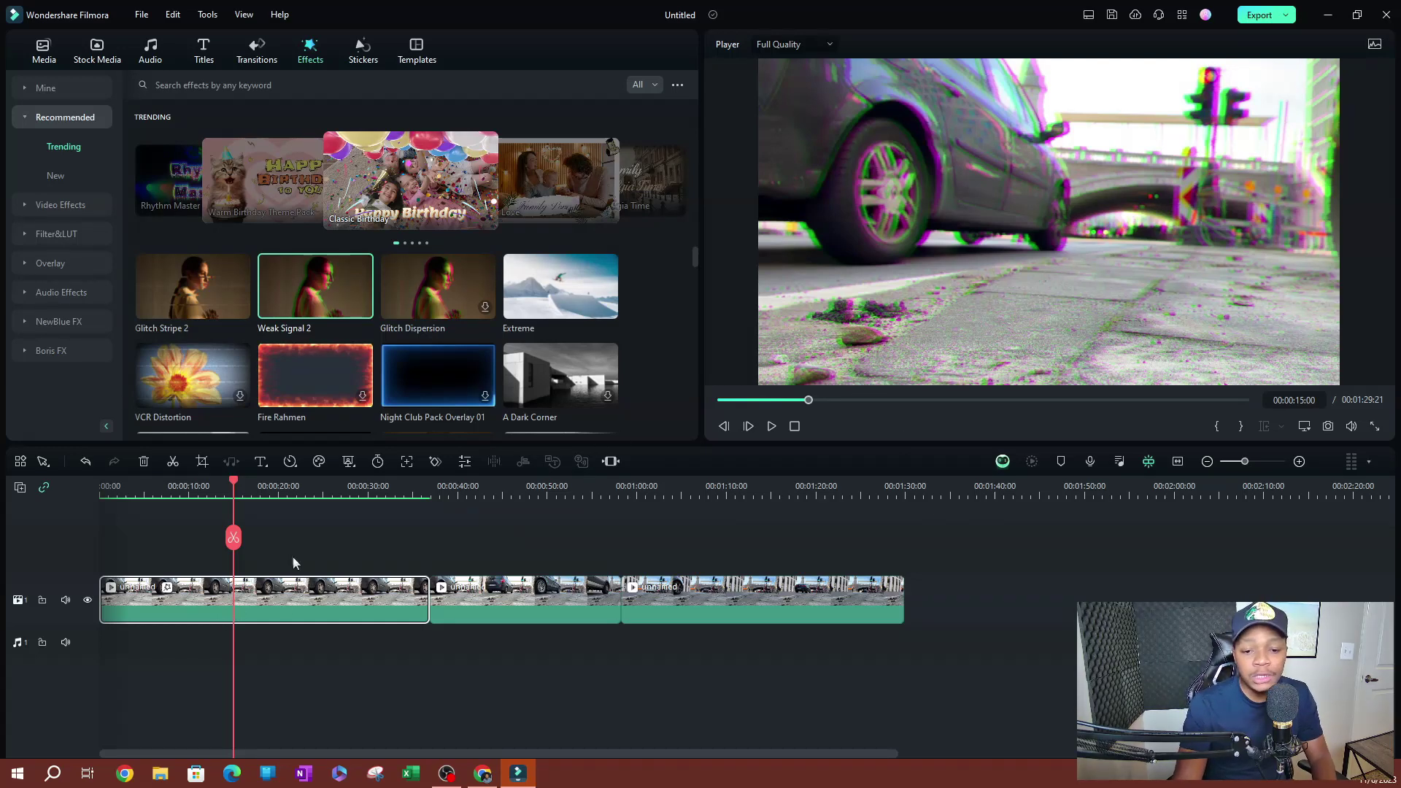
- Copy the first clip's Weak Signal 2 effect, then select the second clip
right_click(278, 590)
right_click(231, 594)
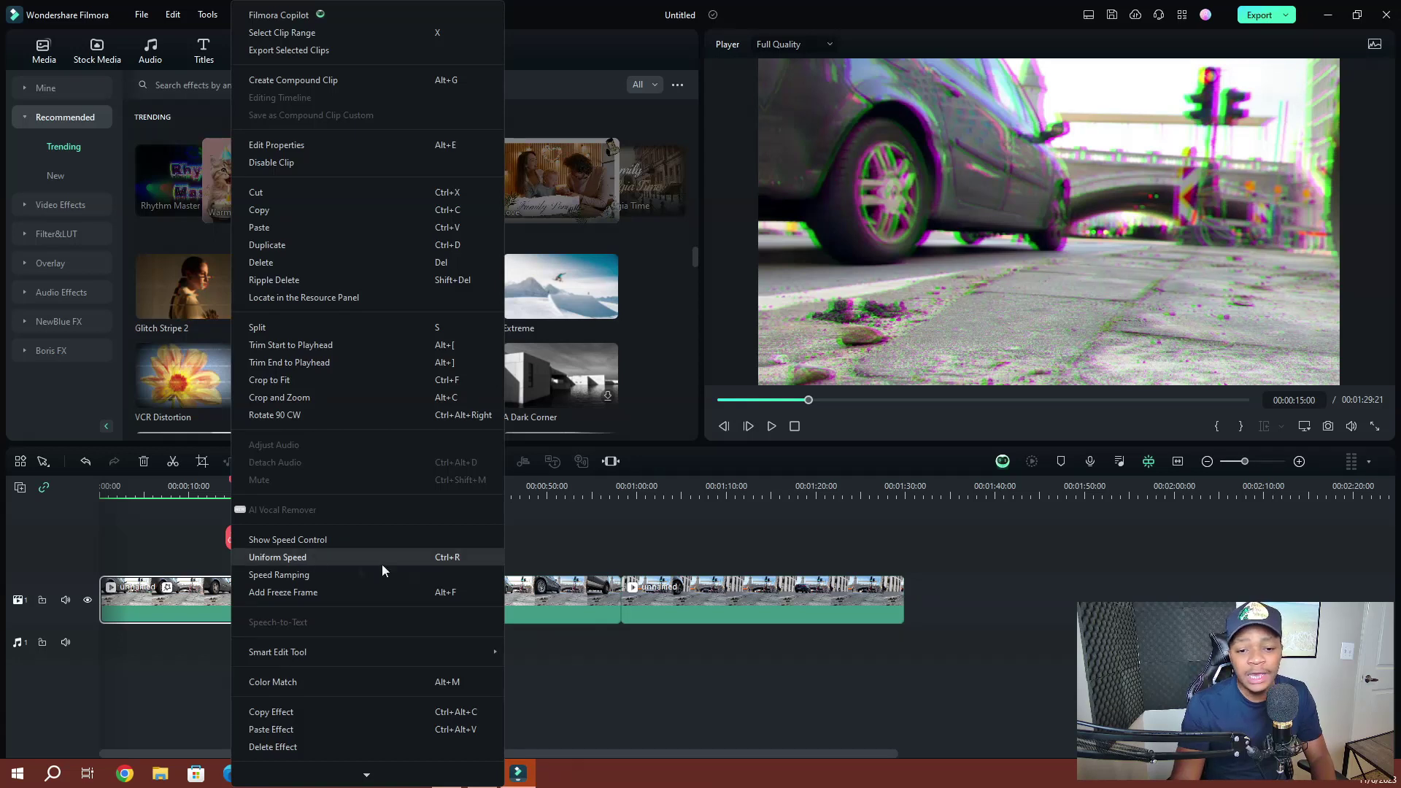
scroll(459, 619, down, 2)
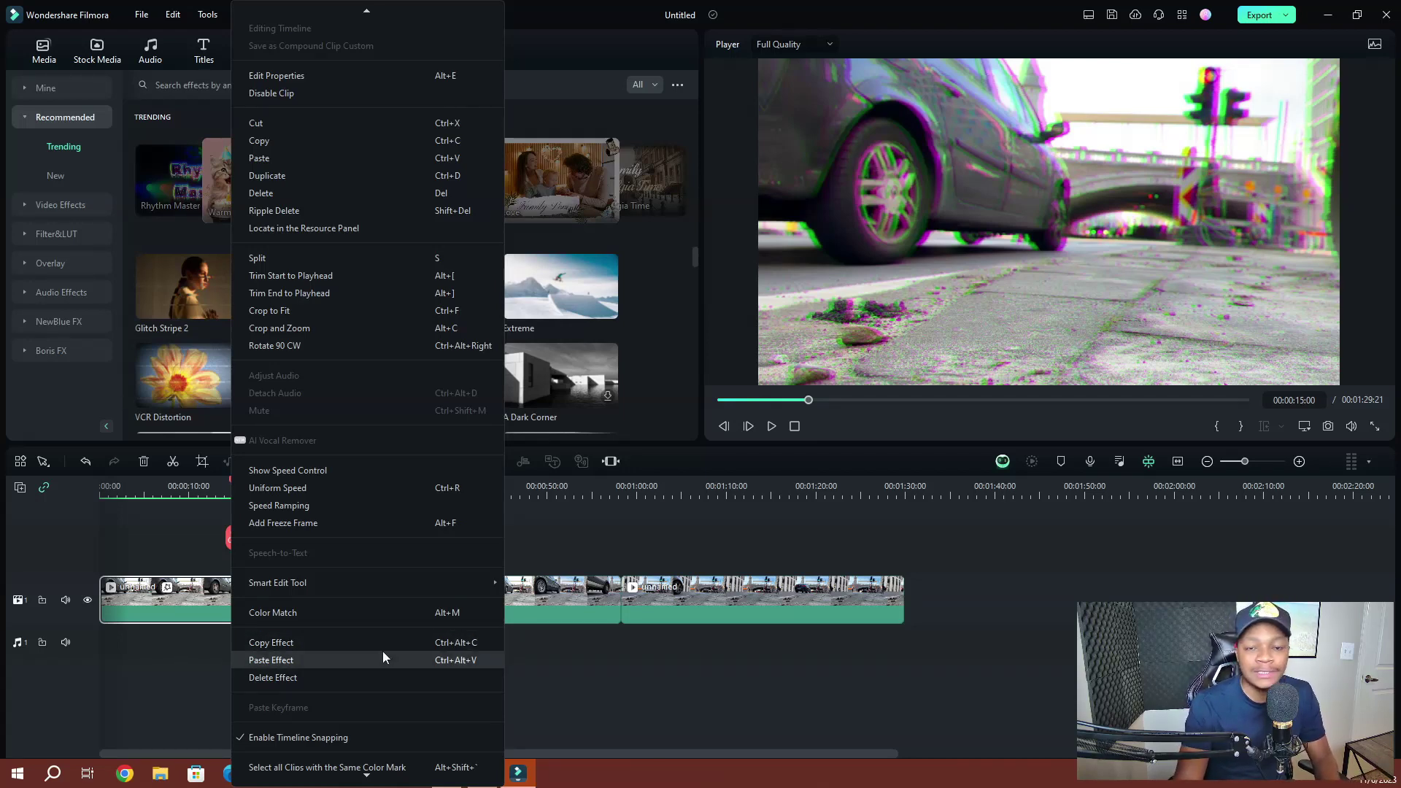
click(325, 646)
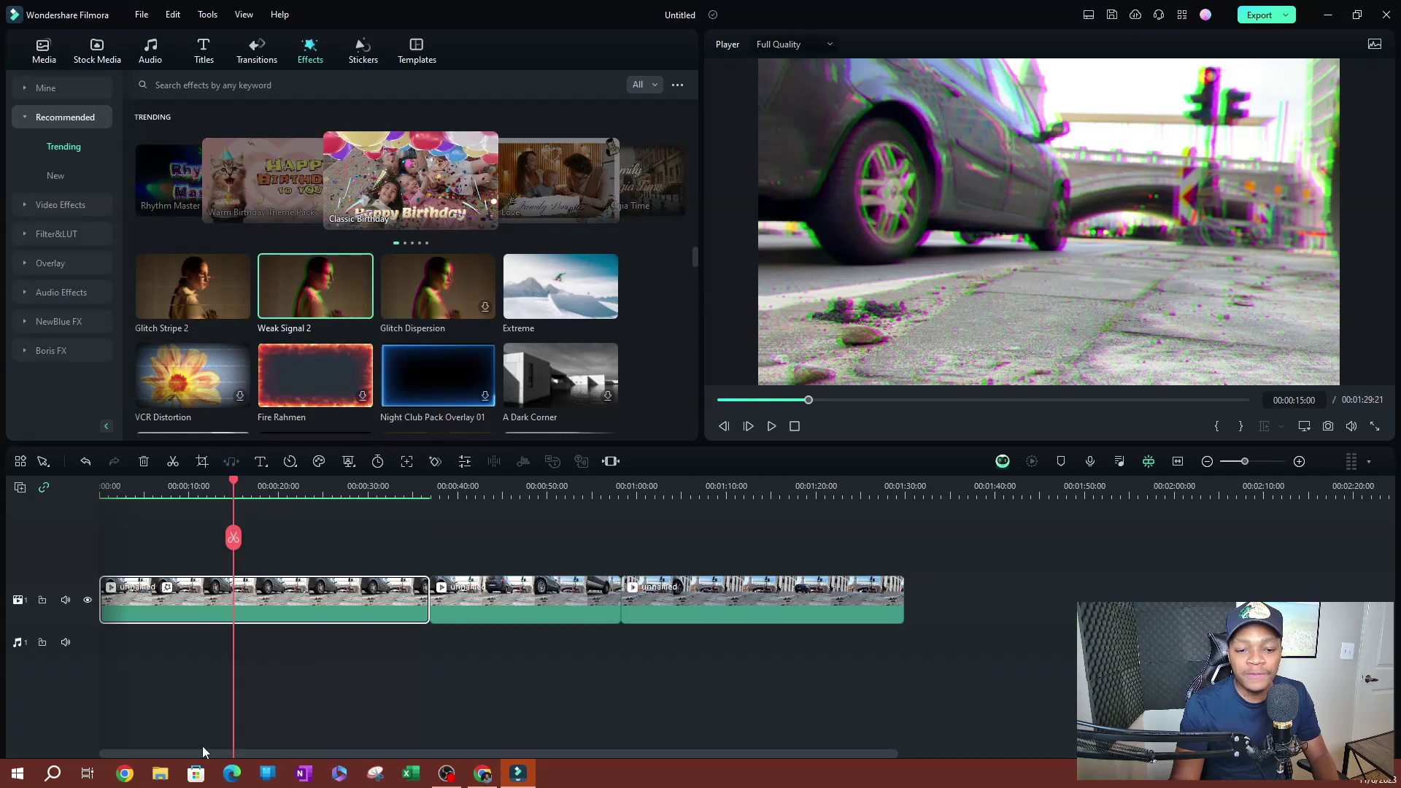
click(546, 599)
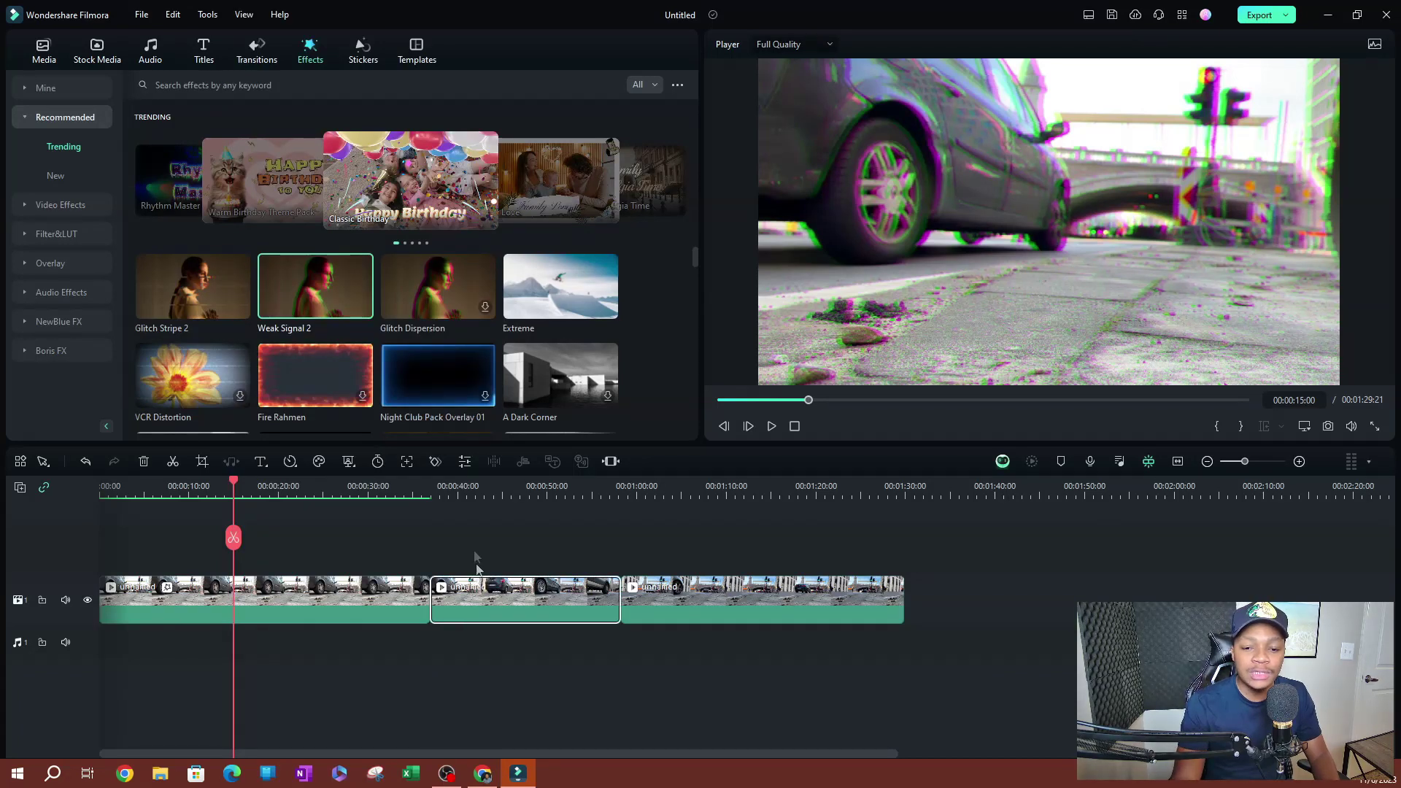
click(495, 489)
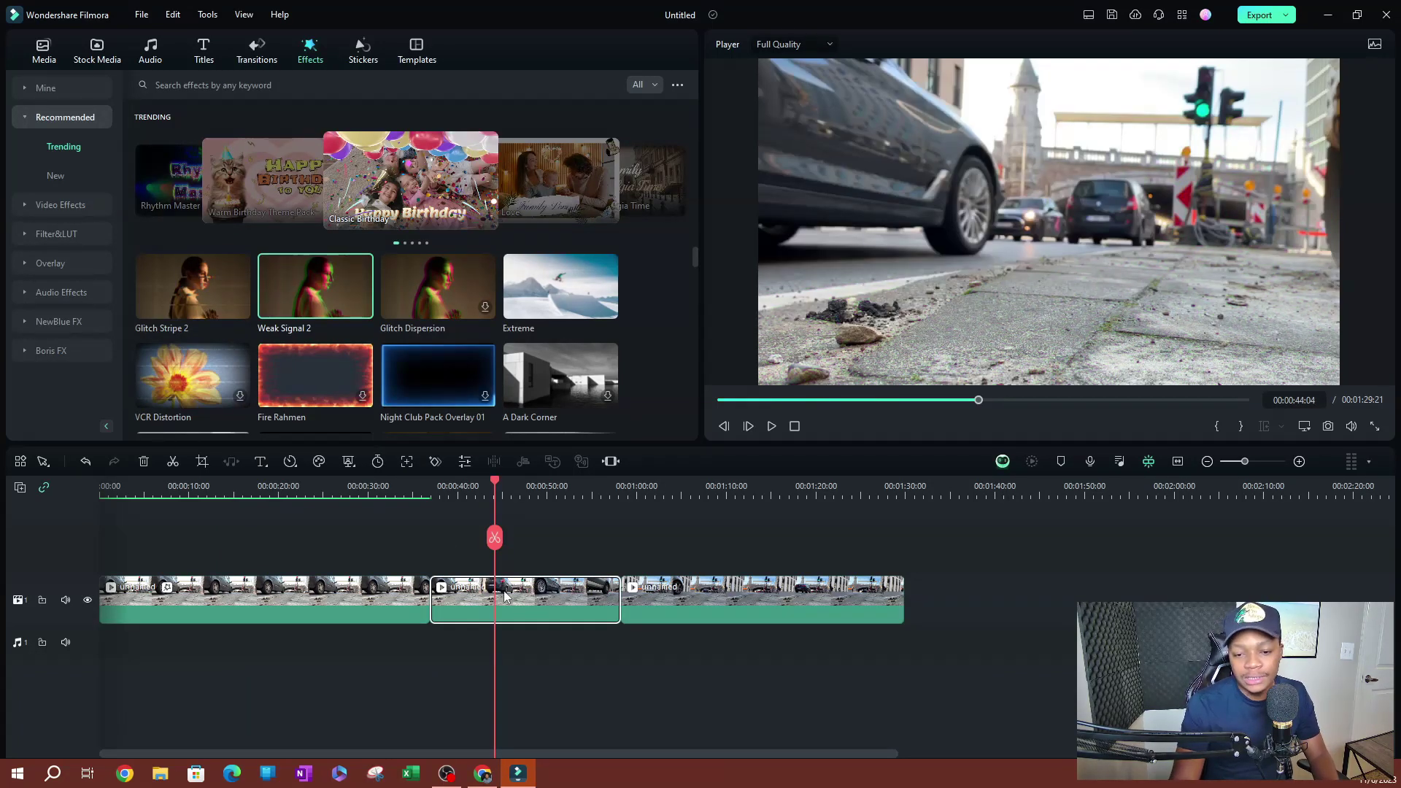
- Paste Weak Signal 2 onto the second clip and play it back to check the glitch
right_click(505, 597)
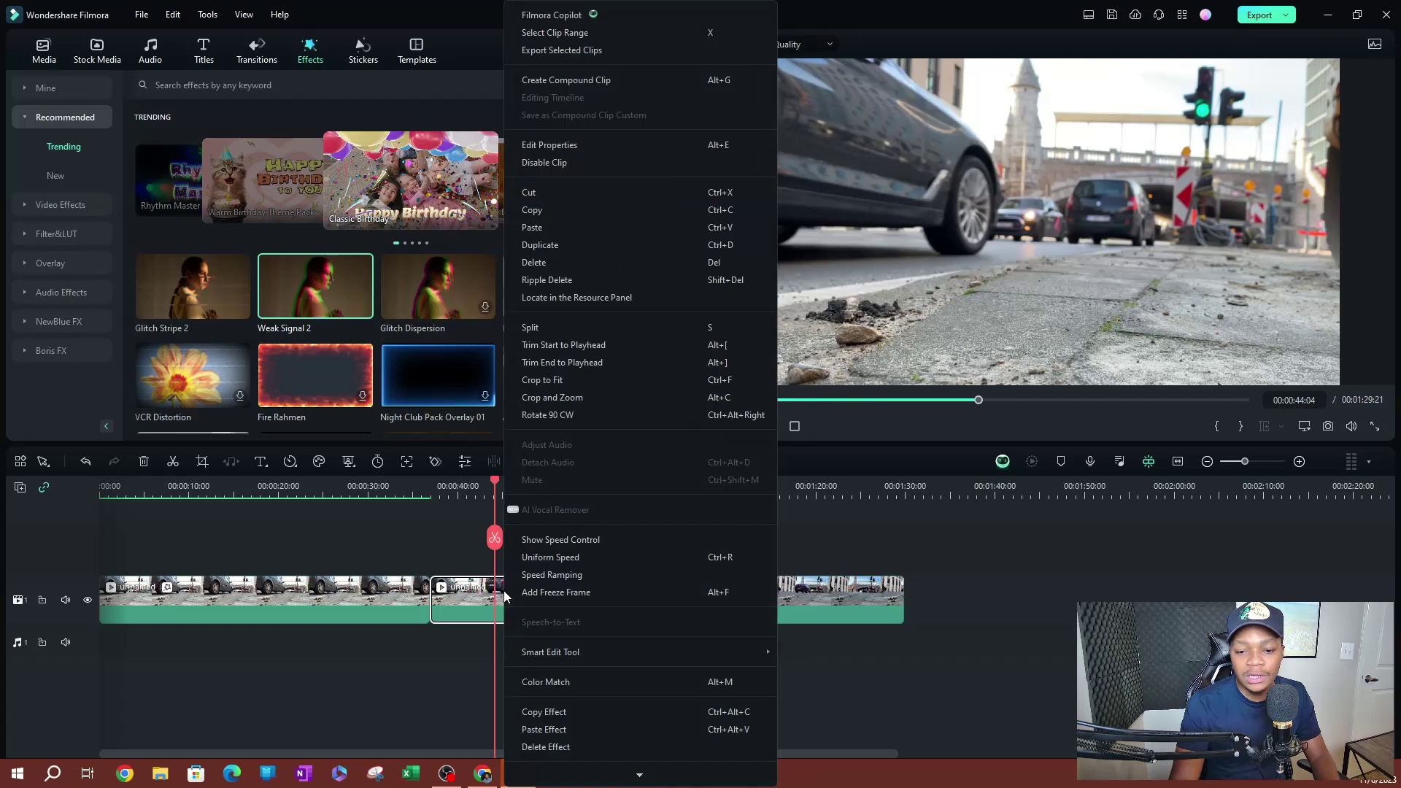
click(550, 728)
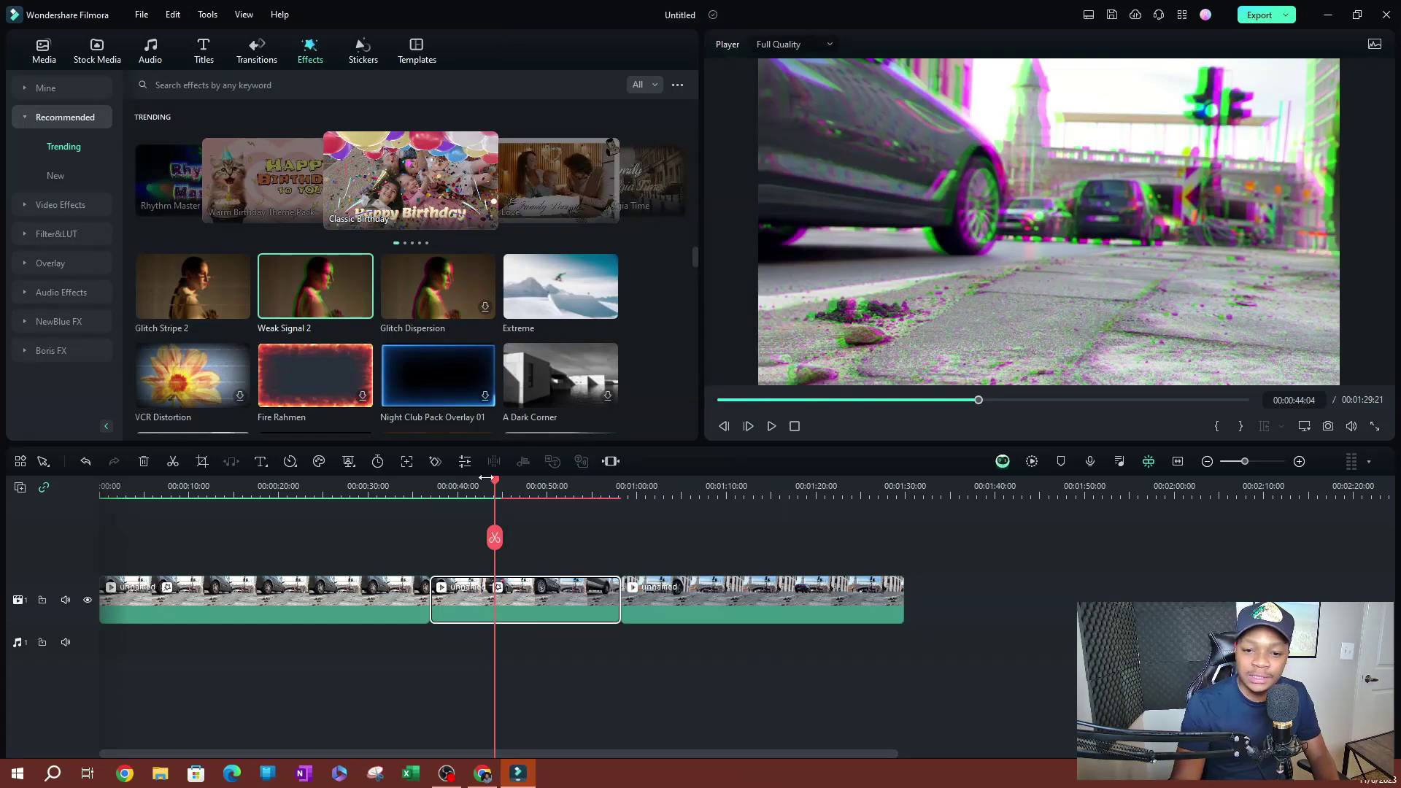
click(767, 427)
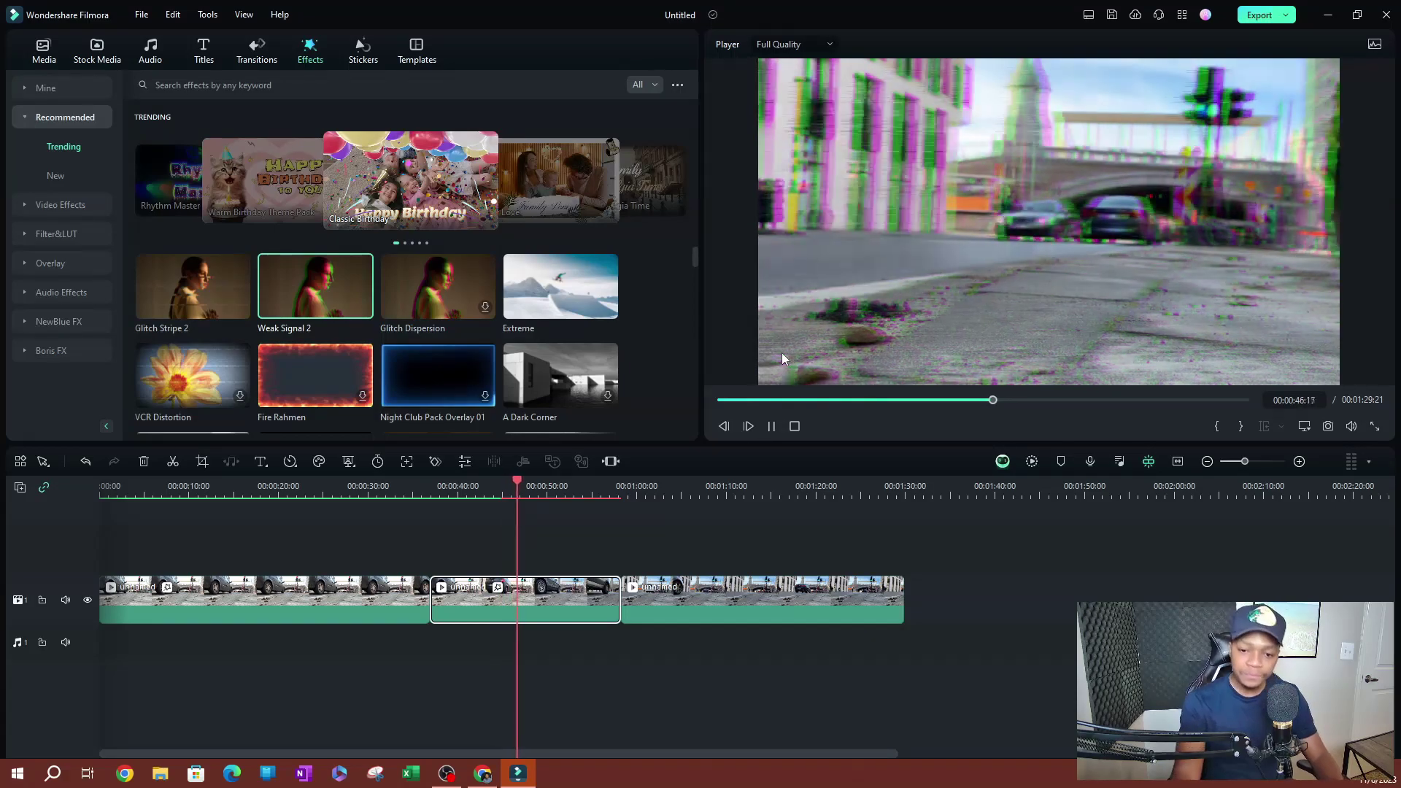
key(space)
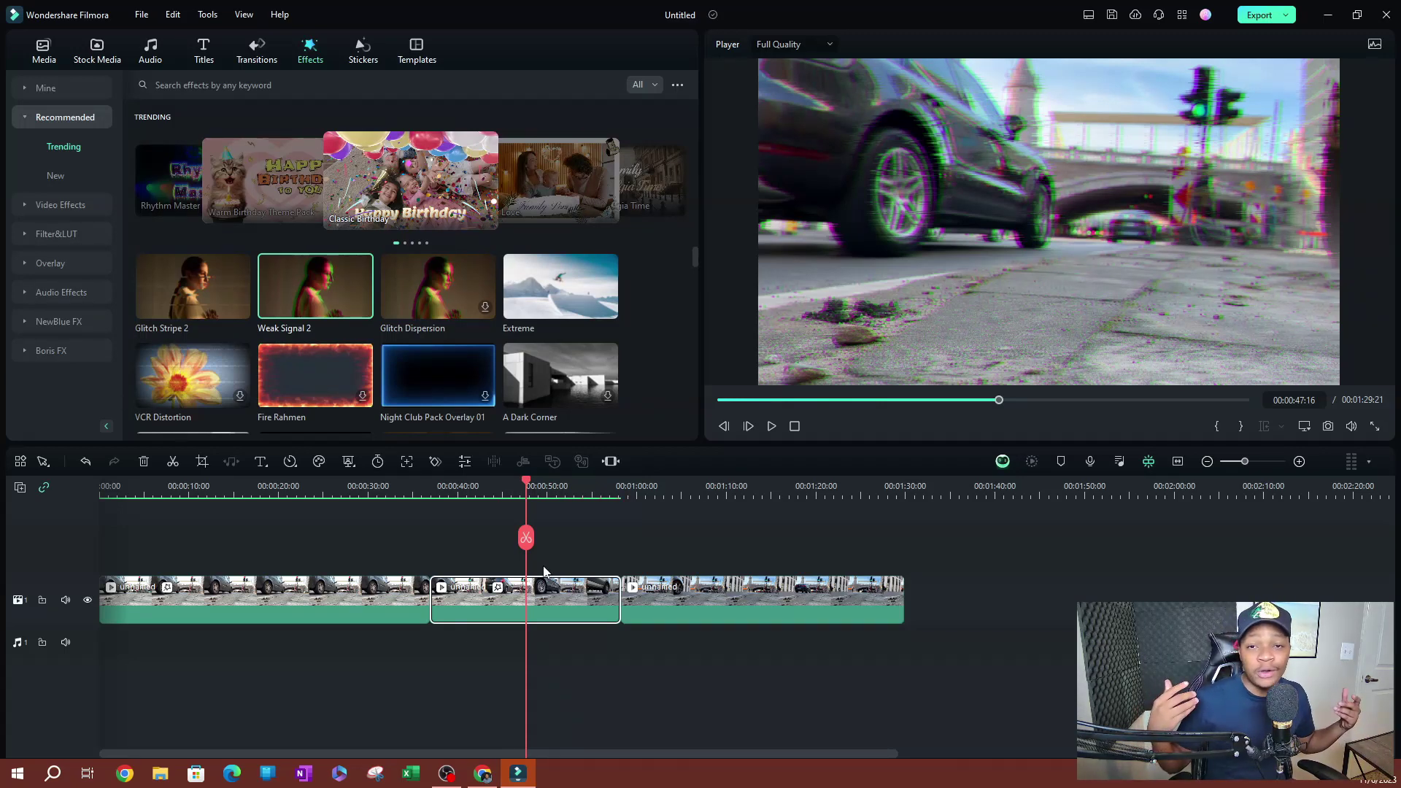
right_click(513, 597)
click(550, 751)
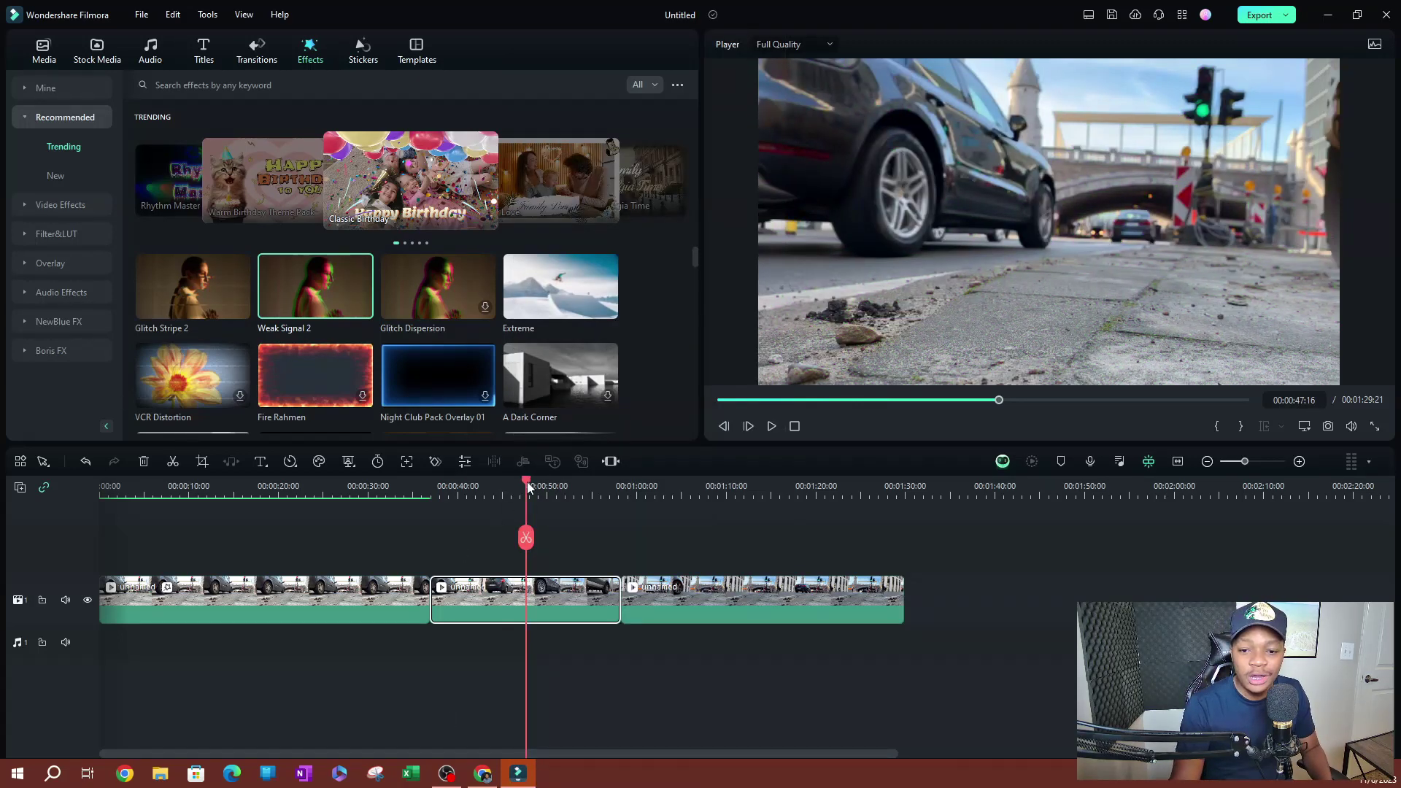
drag(530, 487, 252, 530)
click(324, 584)
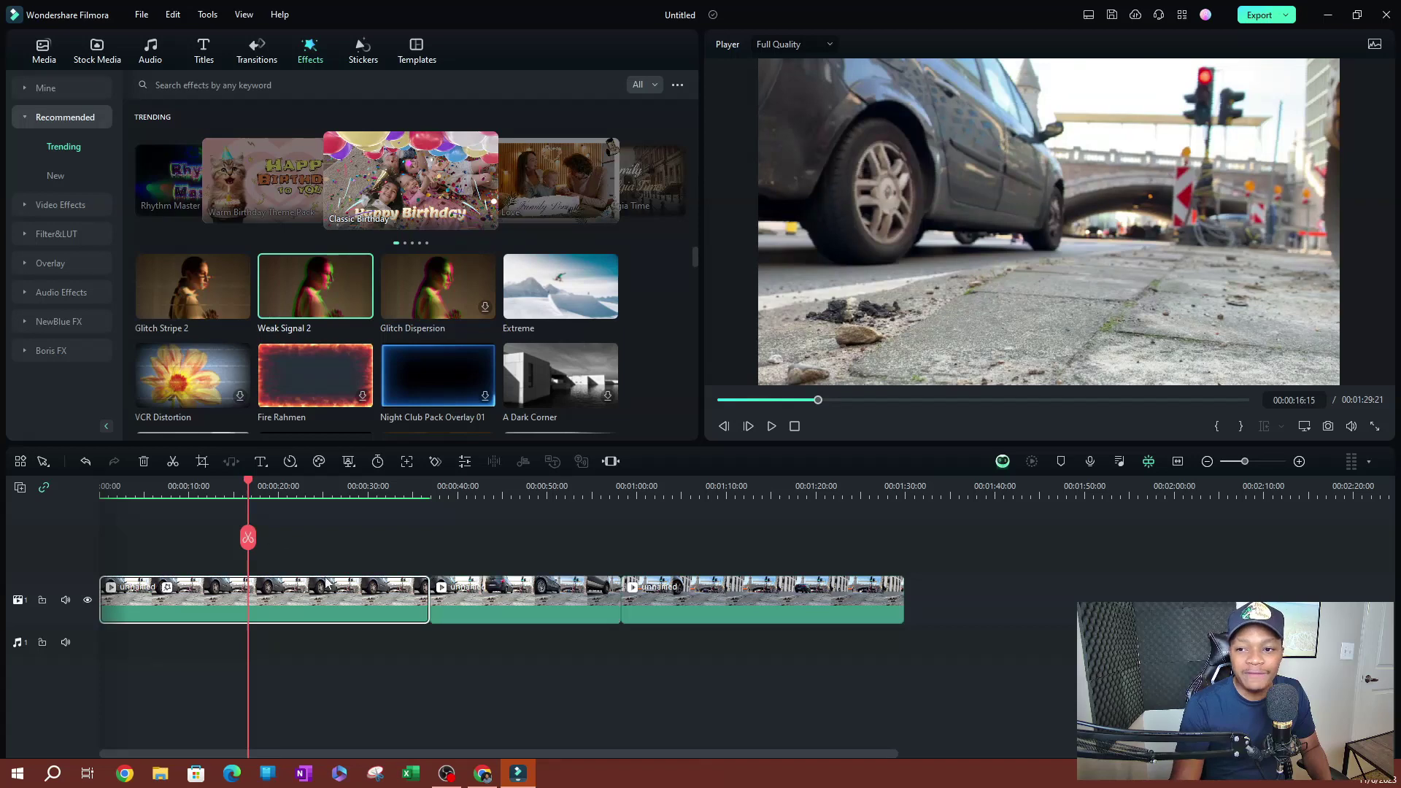
click(314, 536)
click(343, 533)
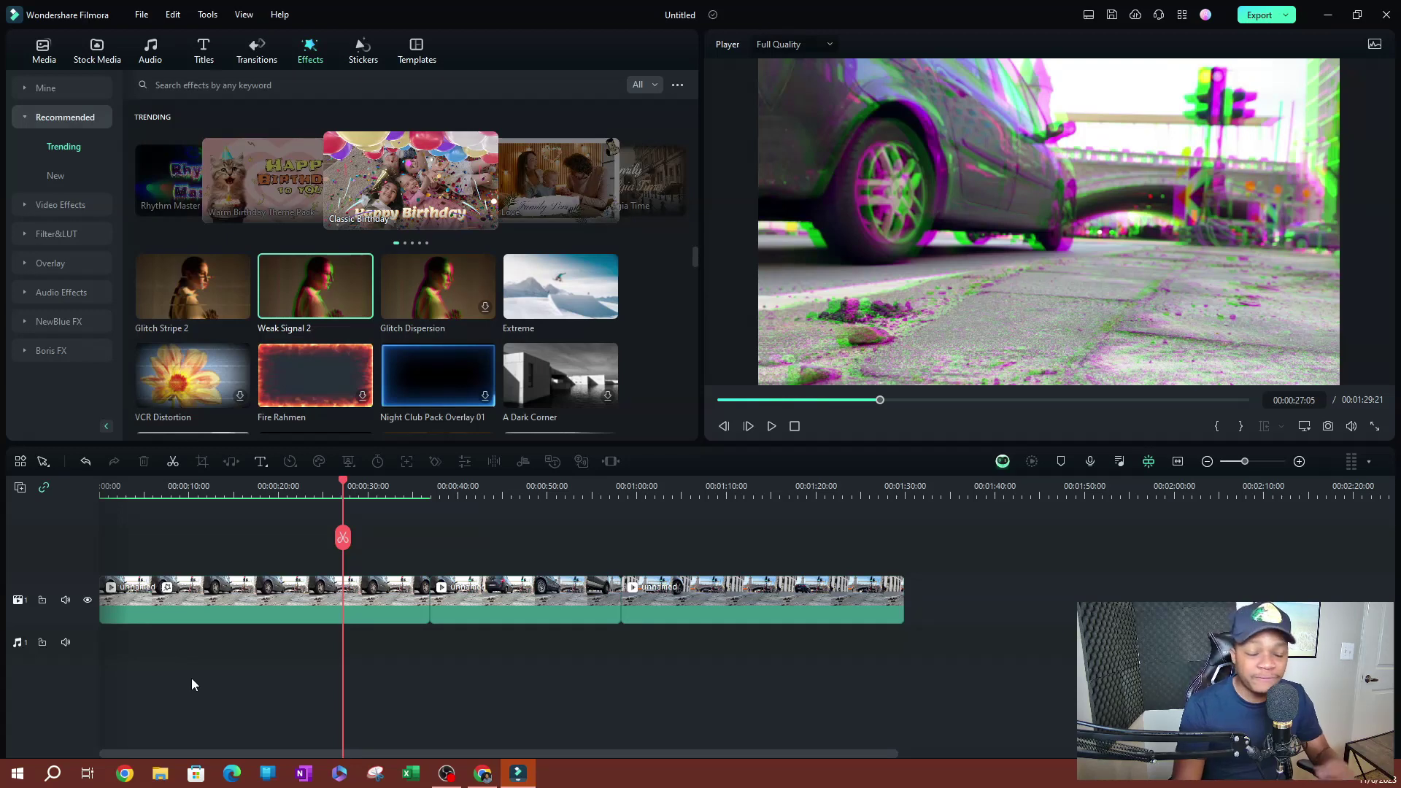
right_click(304, 588)
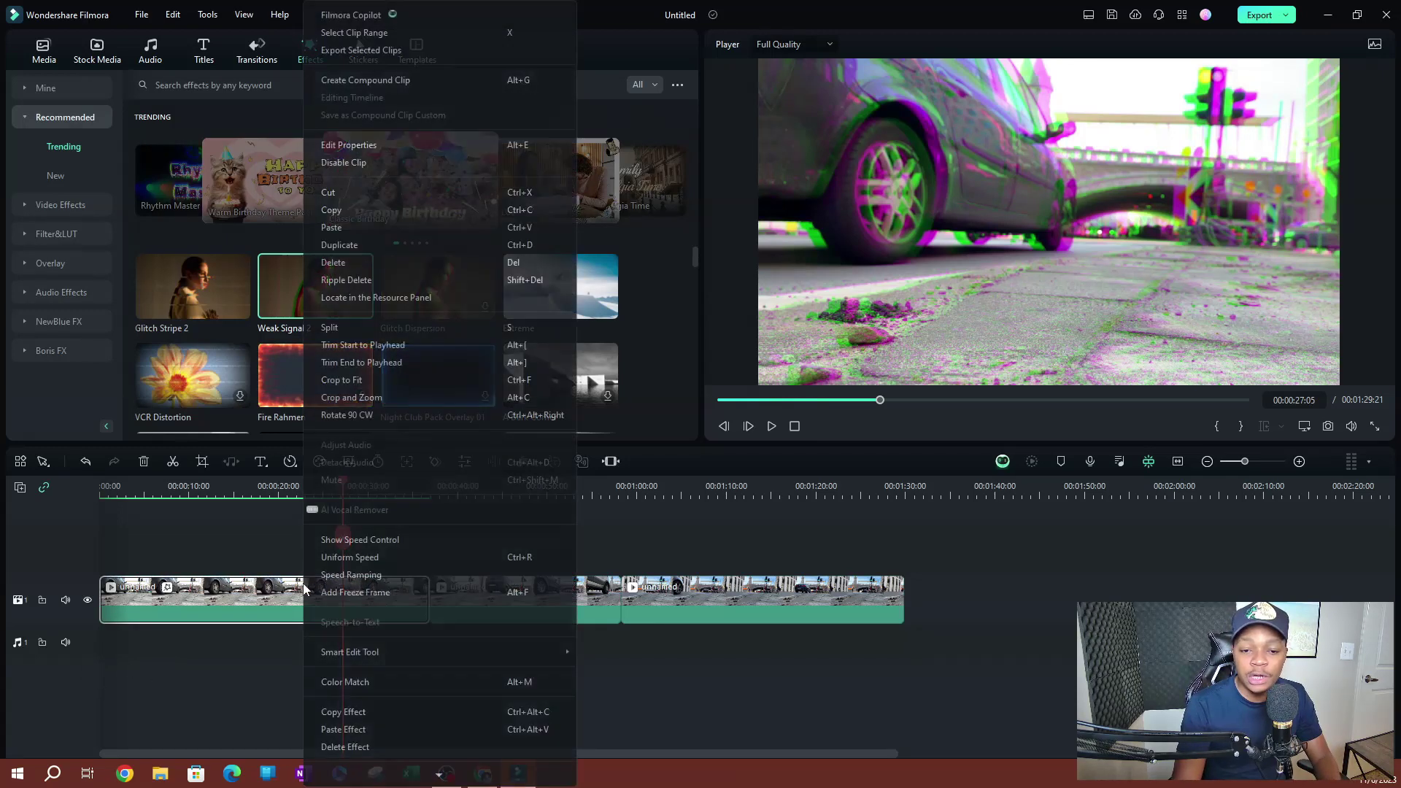
click(358, 711)
click(497, 598)
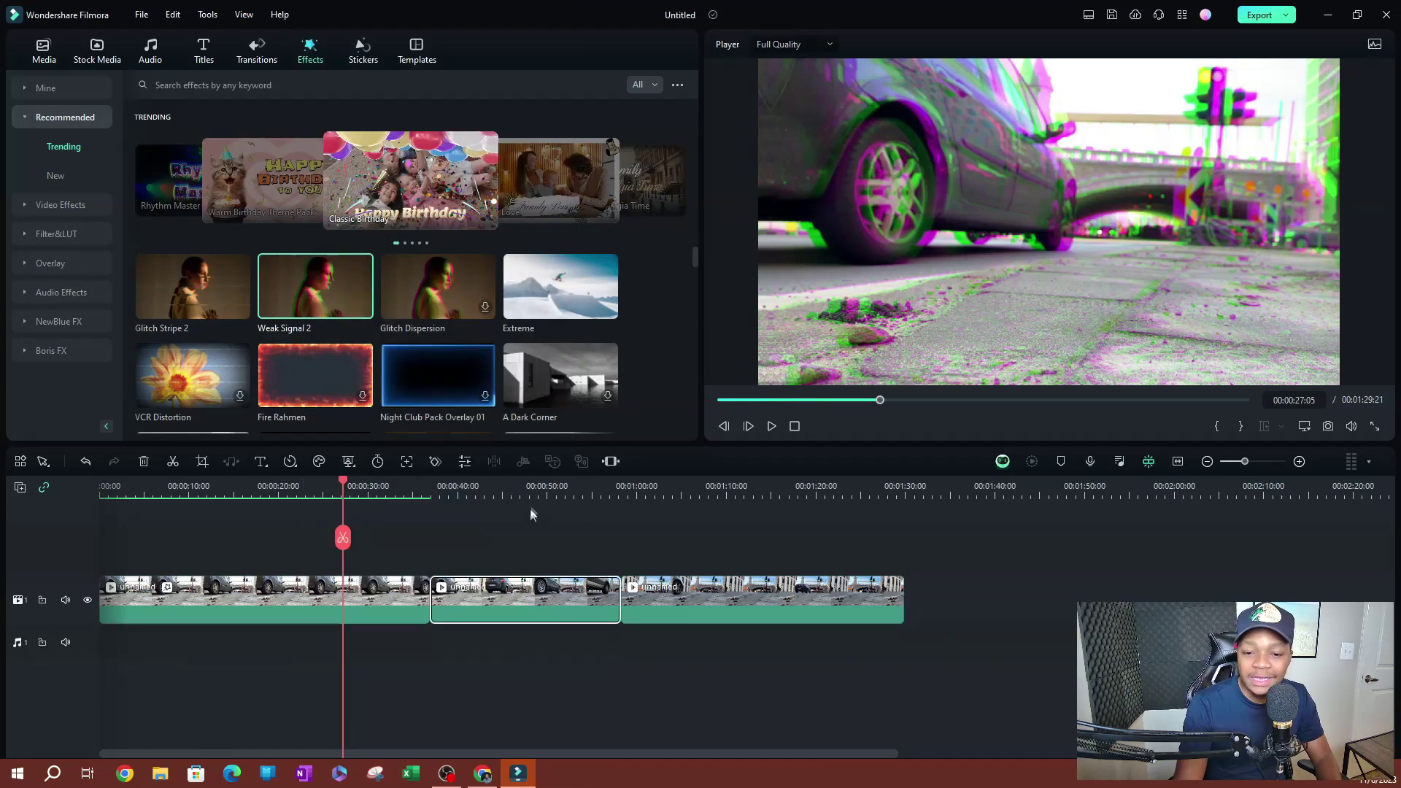
drag(533, 494, 710, 479)
click(703, 621)
click(560, 597)
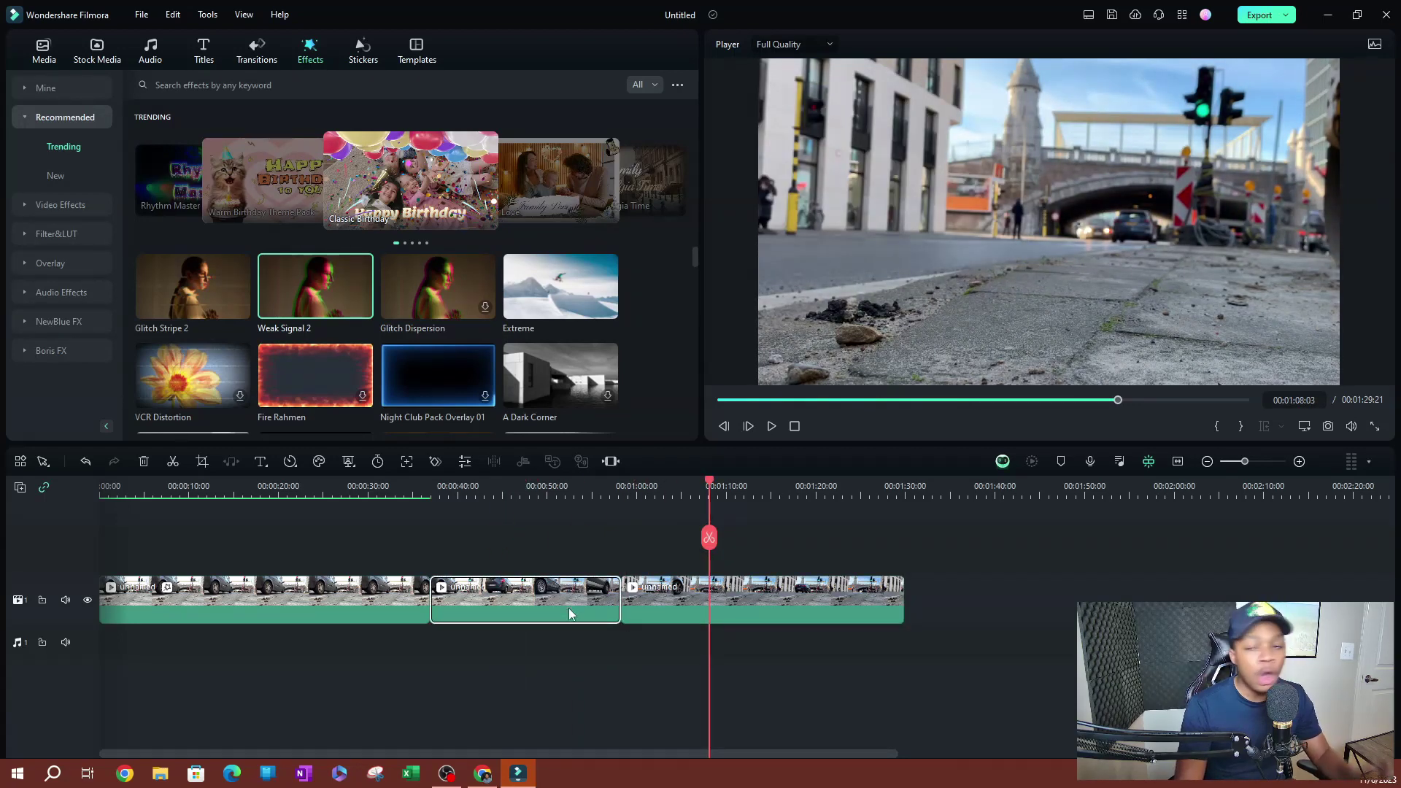
click(697, 606)
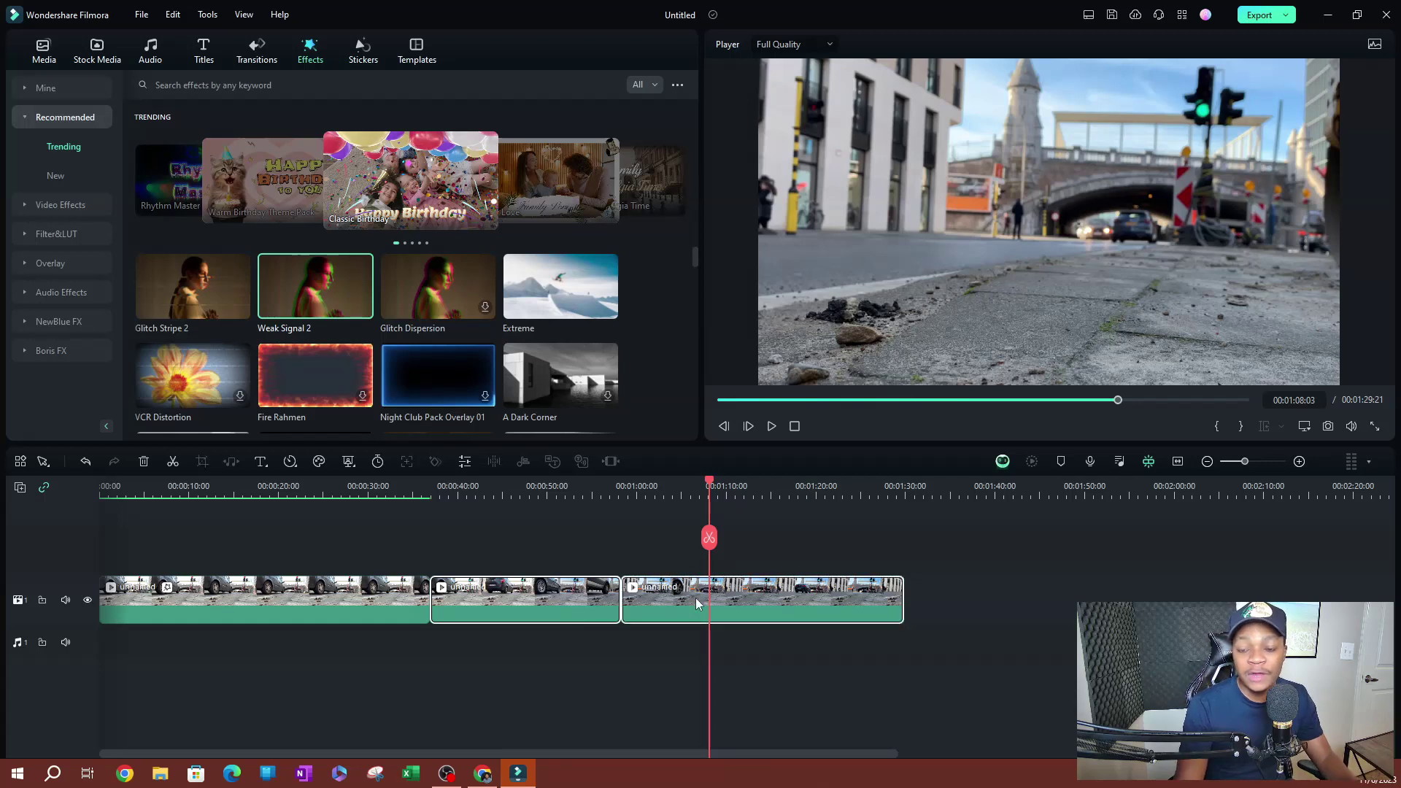
- Paste Weak Signal 2 onto the third clip, then scrub back to about 0:47 and compare the clips
right_click(695, 598)
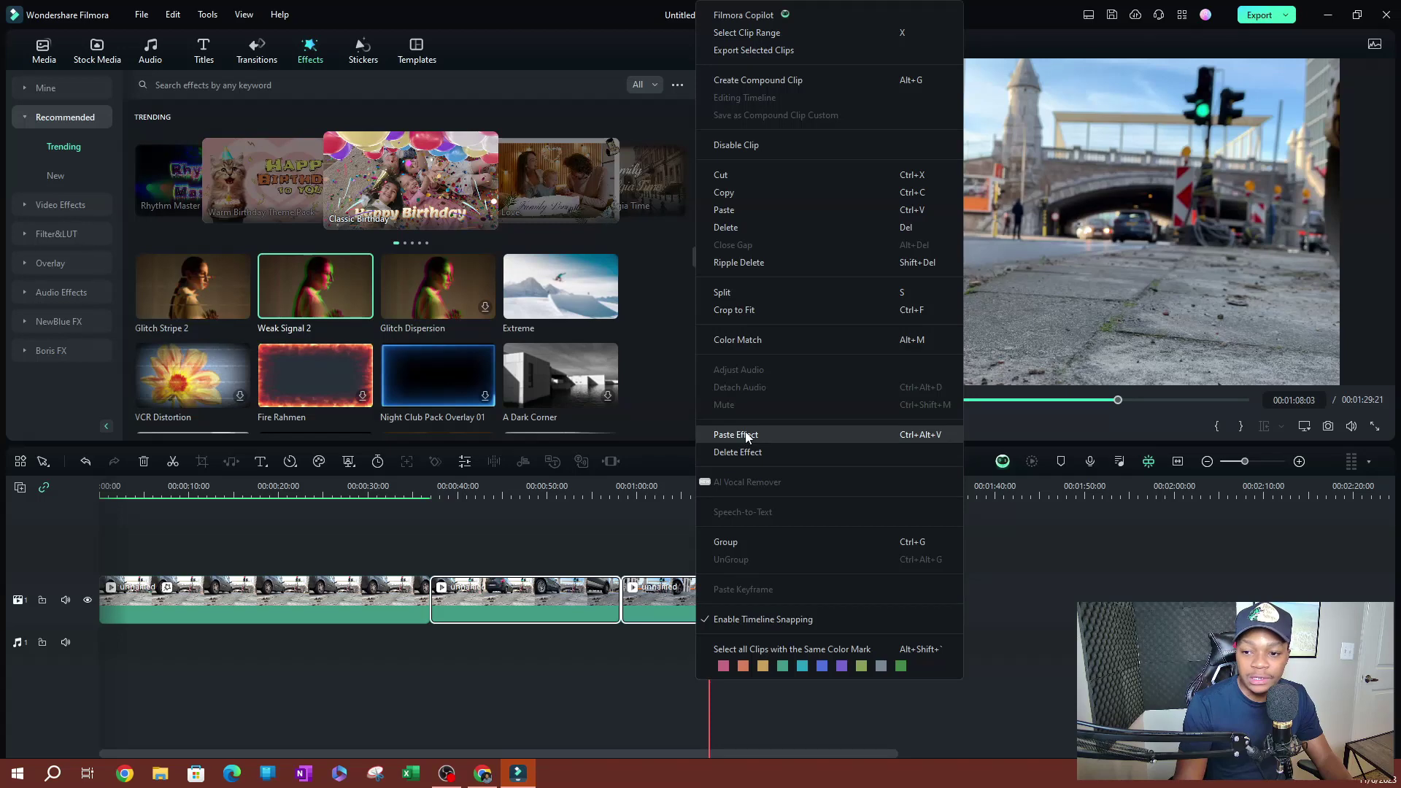
click(736, 435)
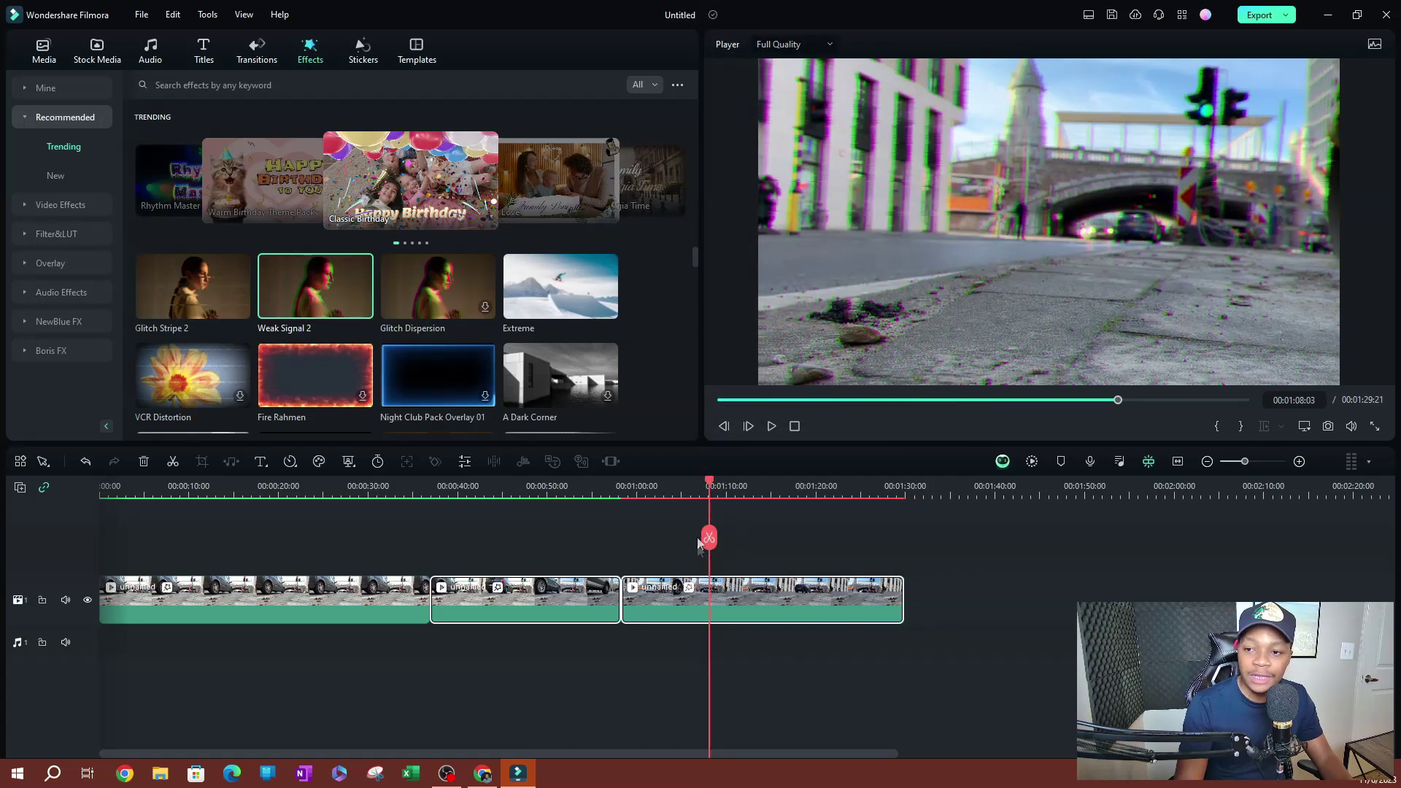
drag(711, 487, 785, 539)
click(332, 616)
click(492, 600)
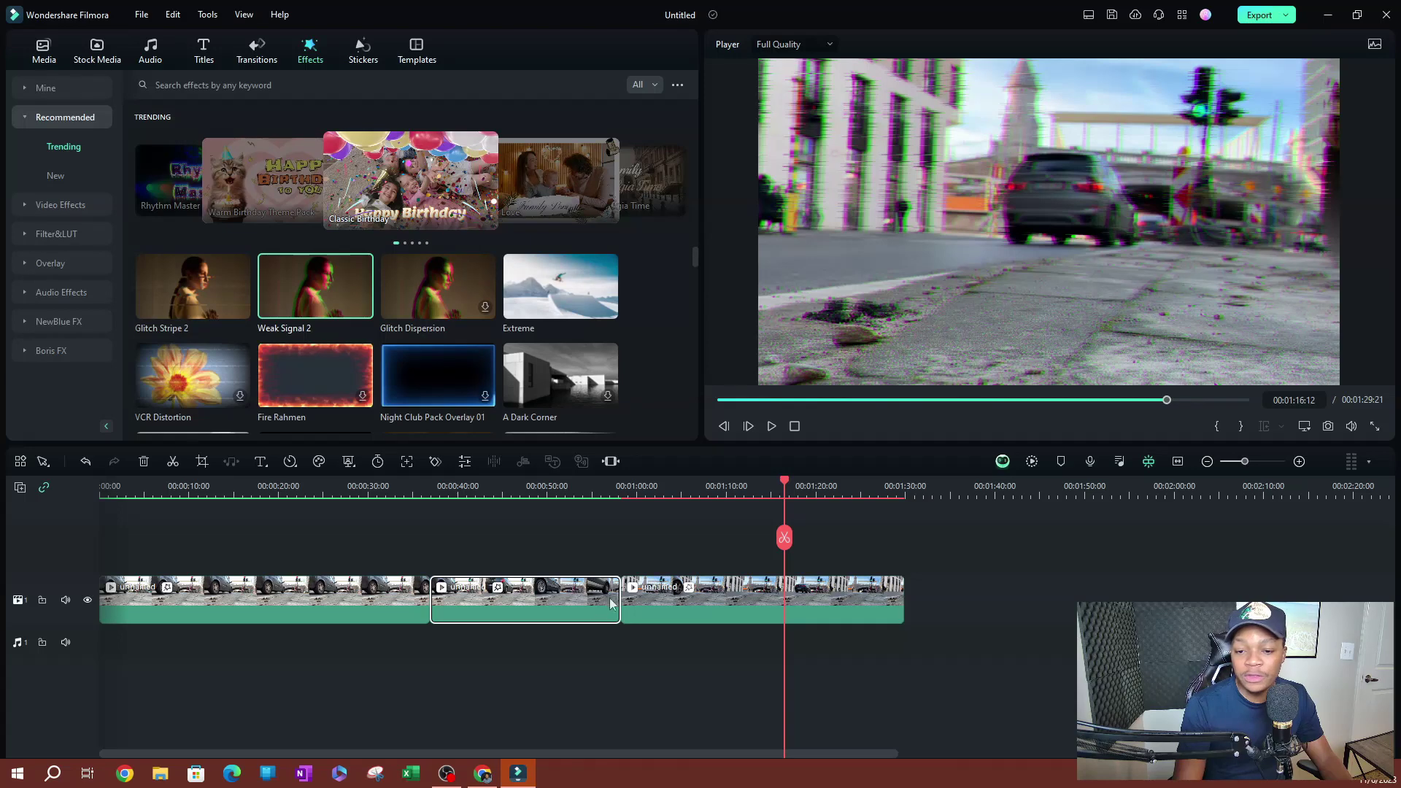
click(350, 600)
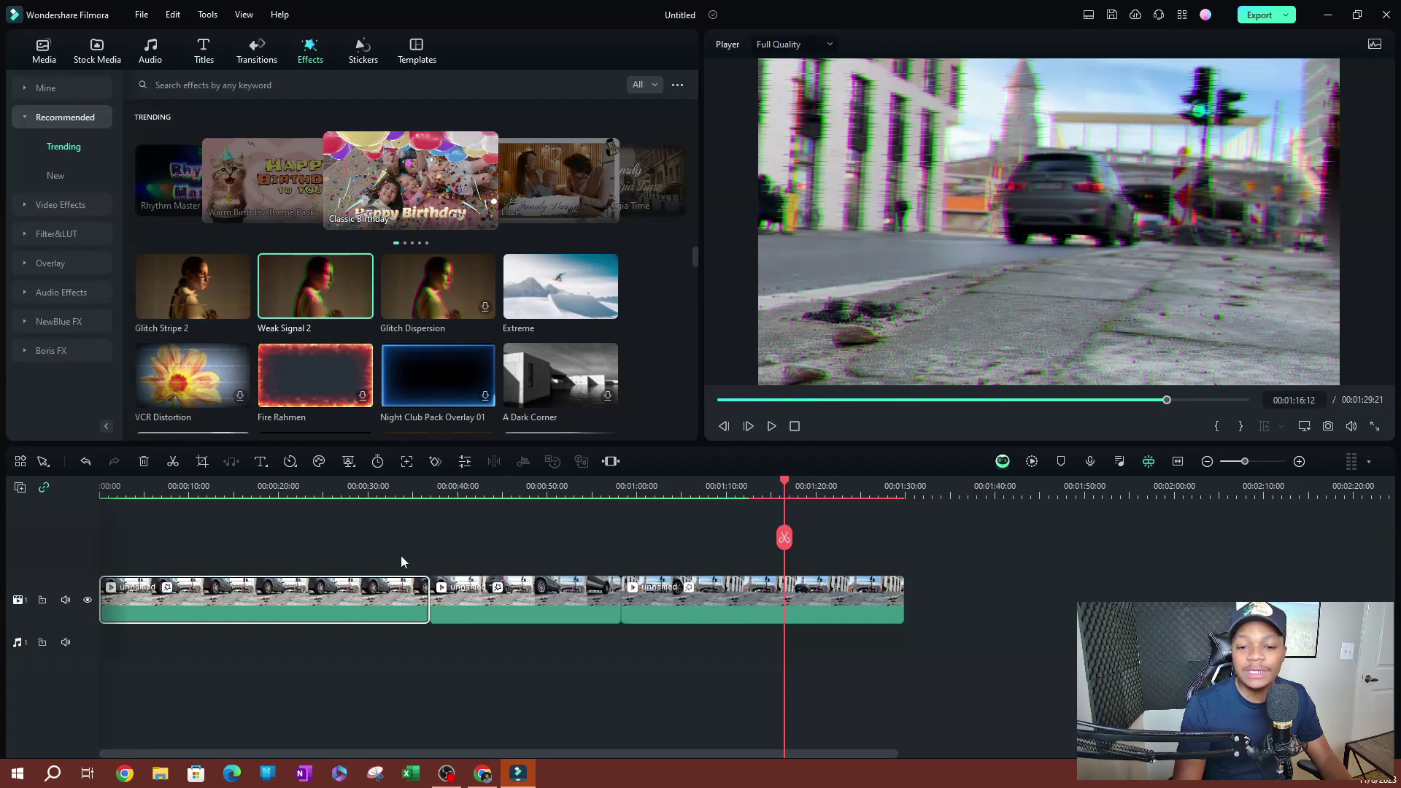
- Marquee-select all three clips and delete their Weak Signal 2 effect
click(354, 507)
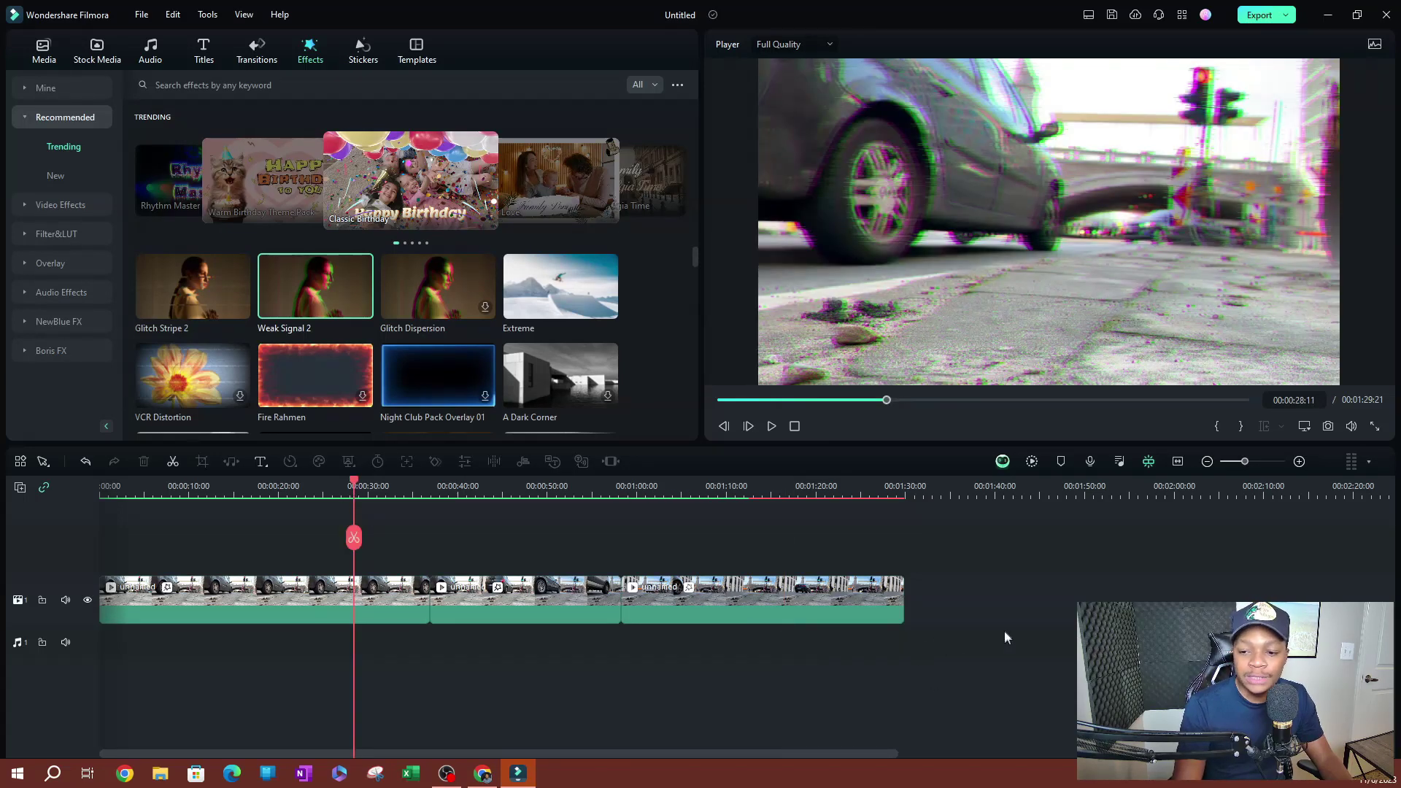
drag(1001, 622, 252, 645)
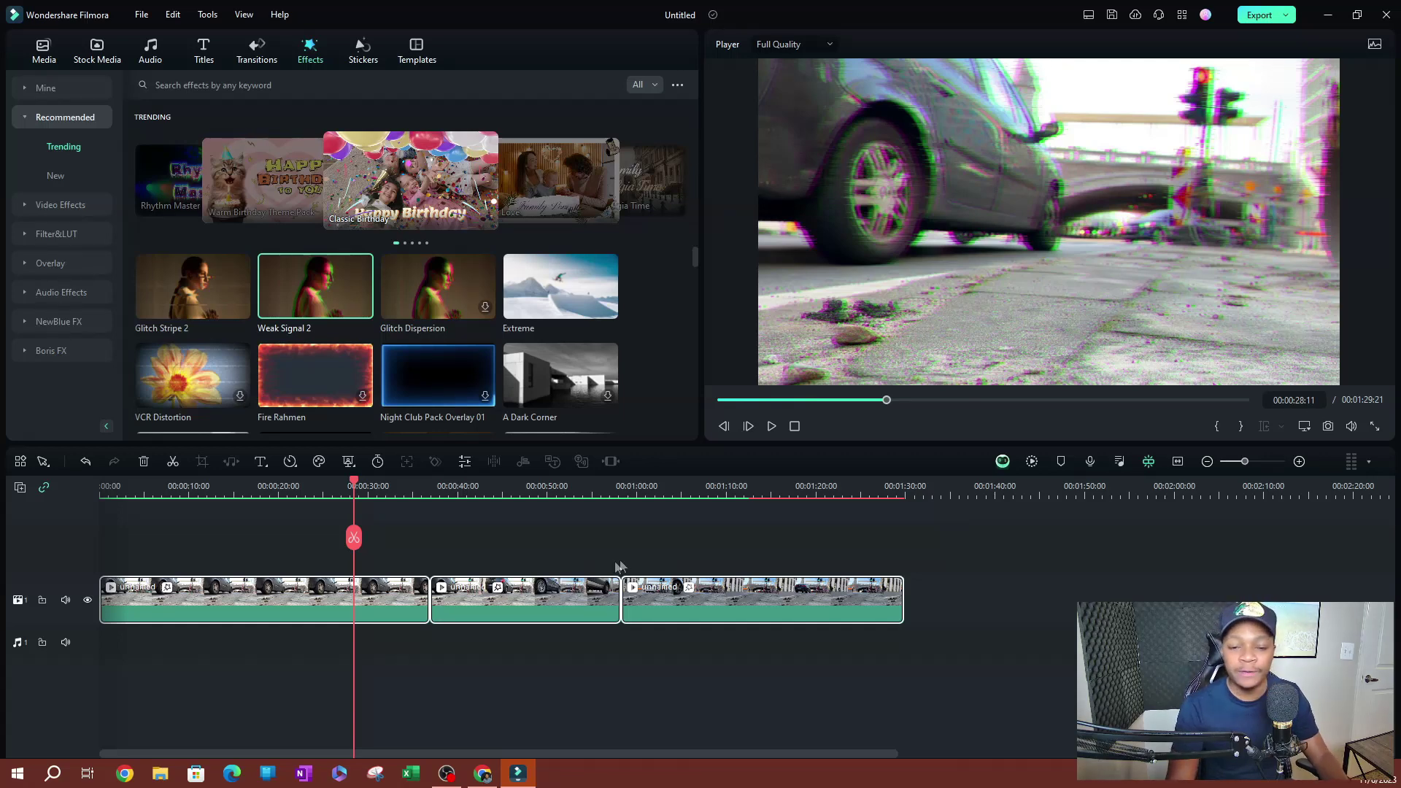
right_click(515, 597)
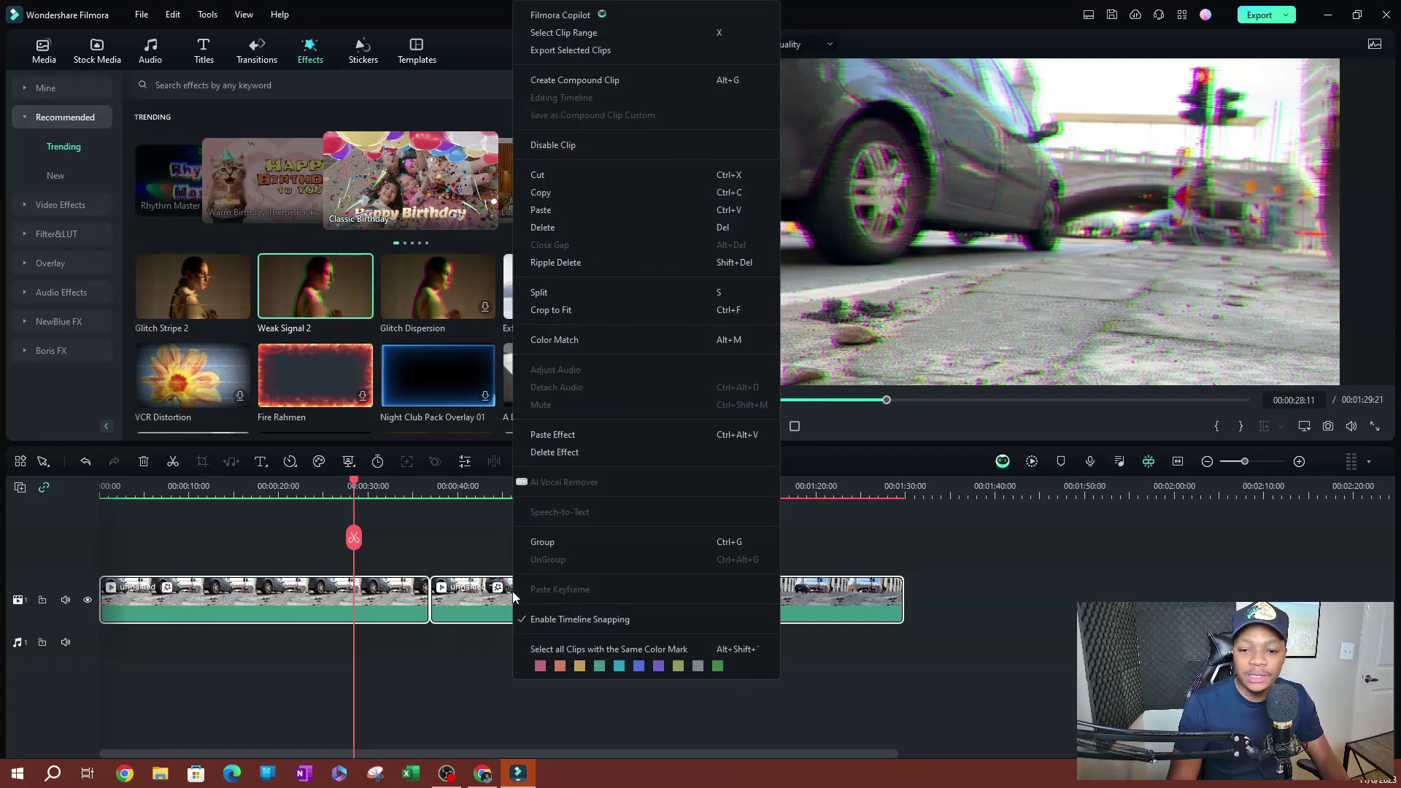
click(560, 453)
- Preview the footage at about 0:34, 1:12 and 0:53 to confirm it plays glitch-free
click(415, 637)
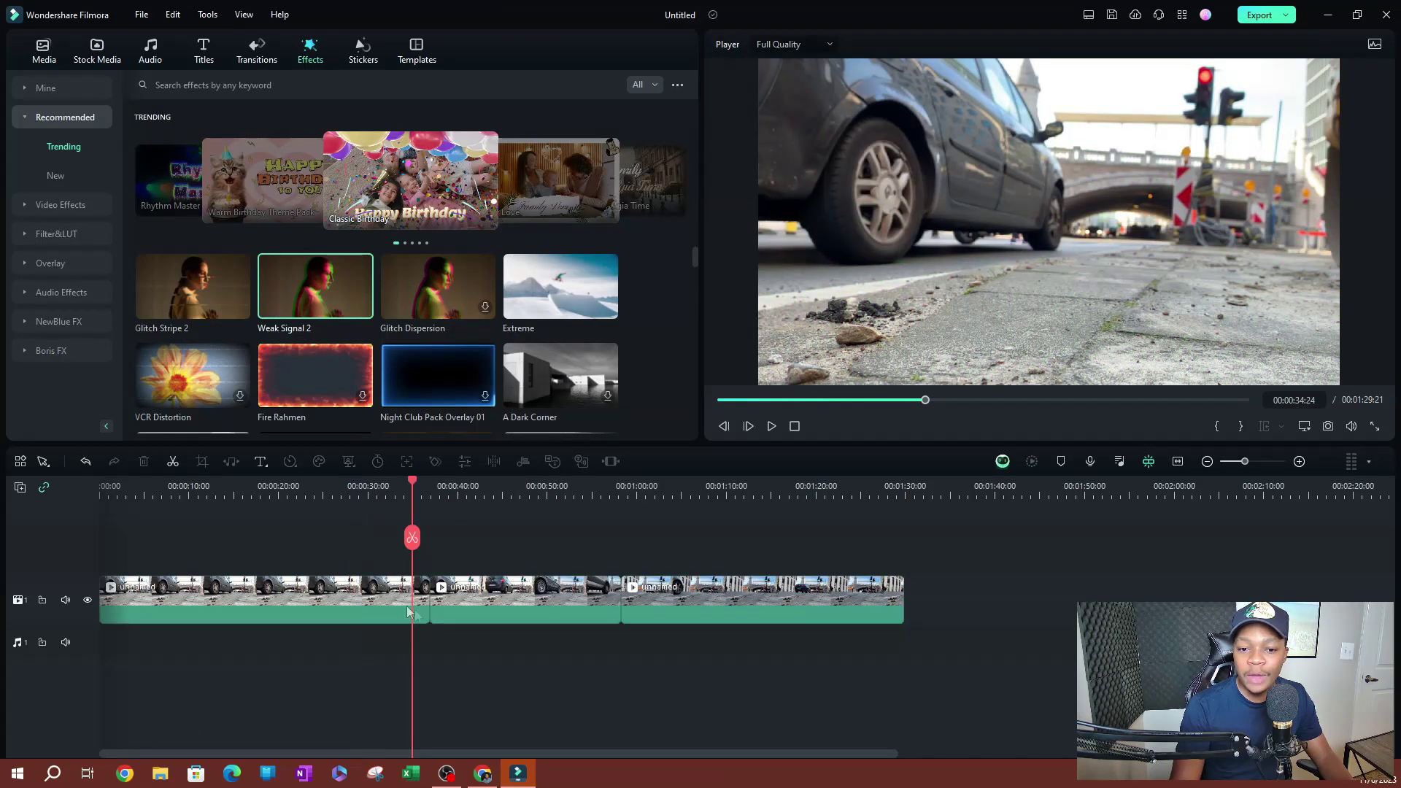
click(512, 522)
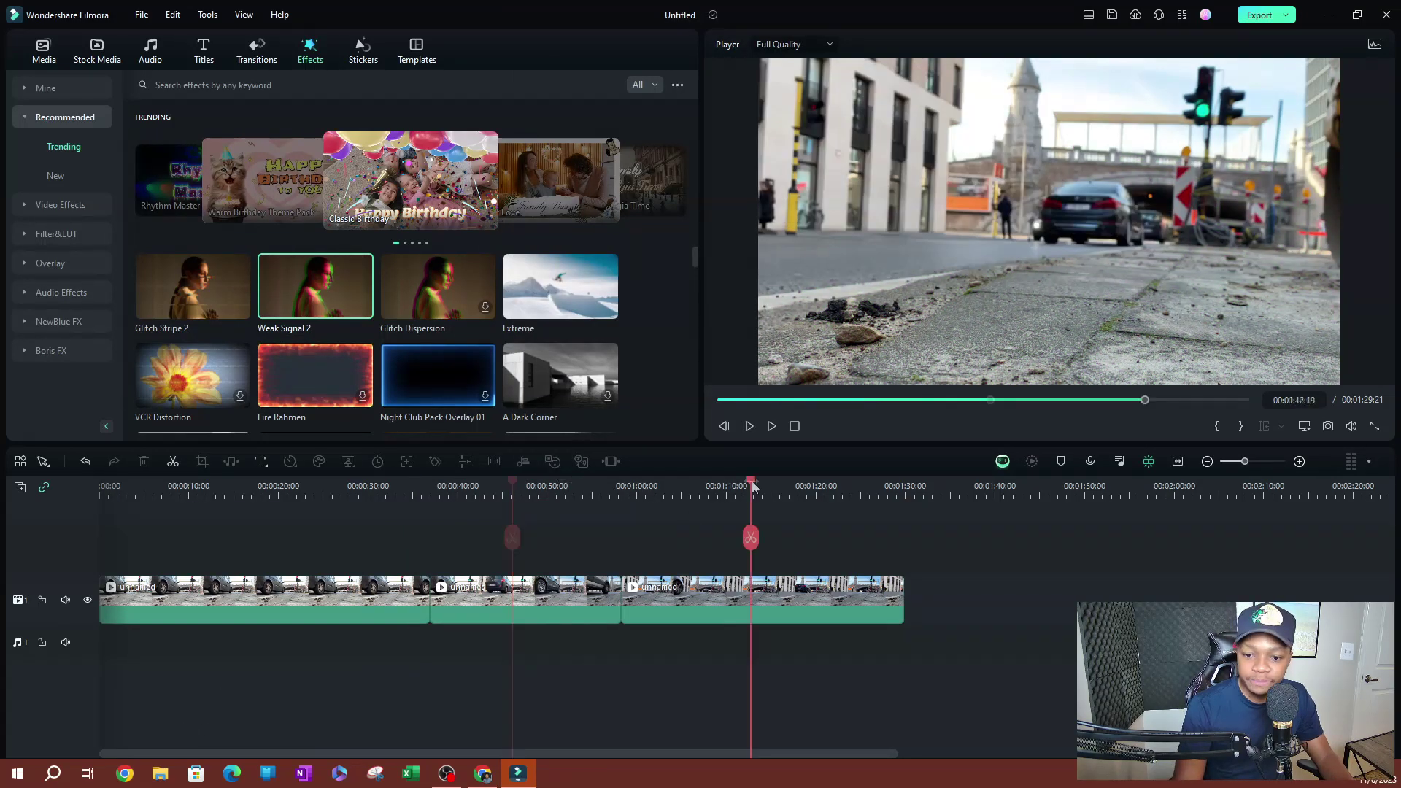
click(751, 488)
click(576, 495)
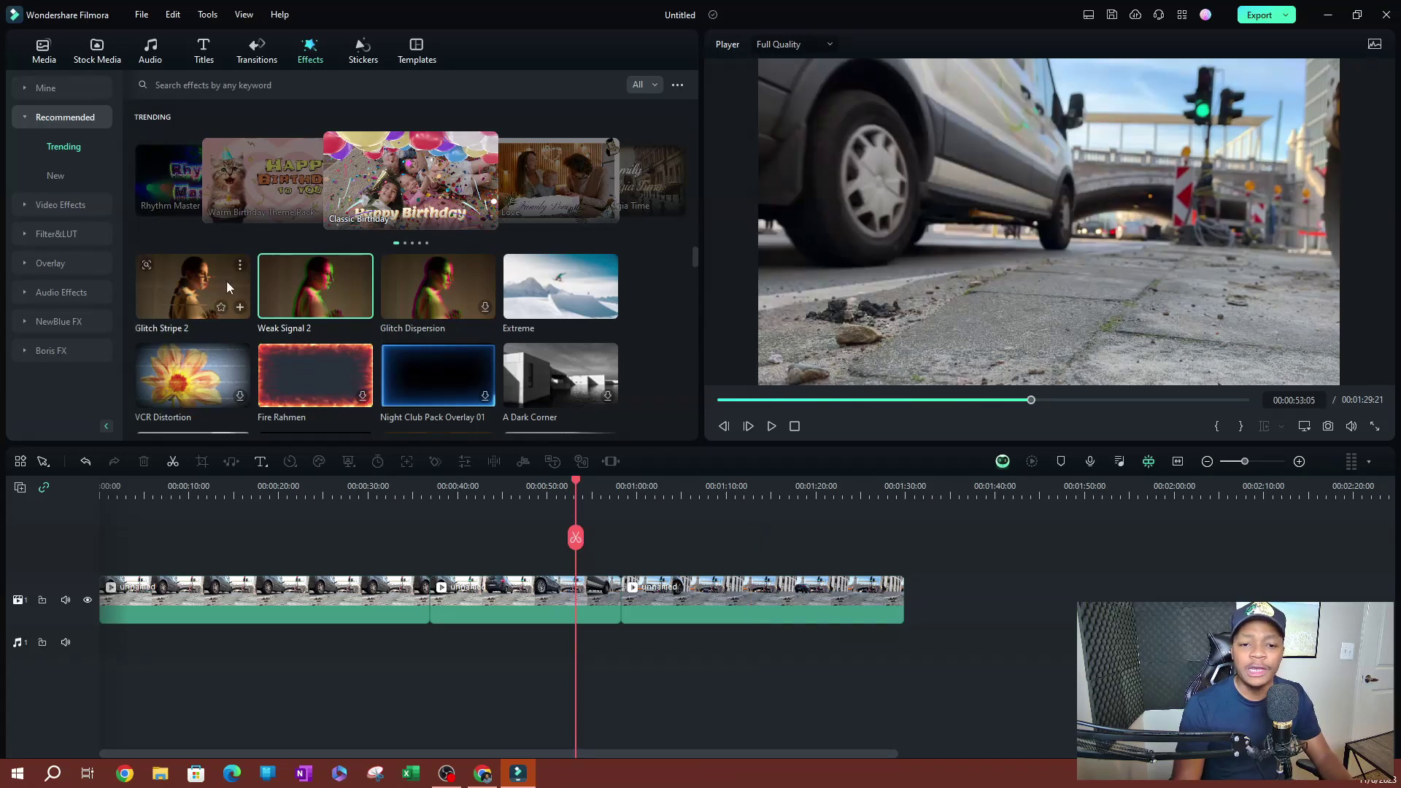
- Apply Weak Signal 2 and Fuchsia Pack Overlay 4 to the first clip, previewing around 0:15 and 0:23
drag(314, 289, 234, 603)
drag(268, 487, 235, 475)
scroll(434, 276, down, 5)
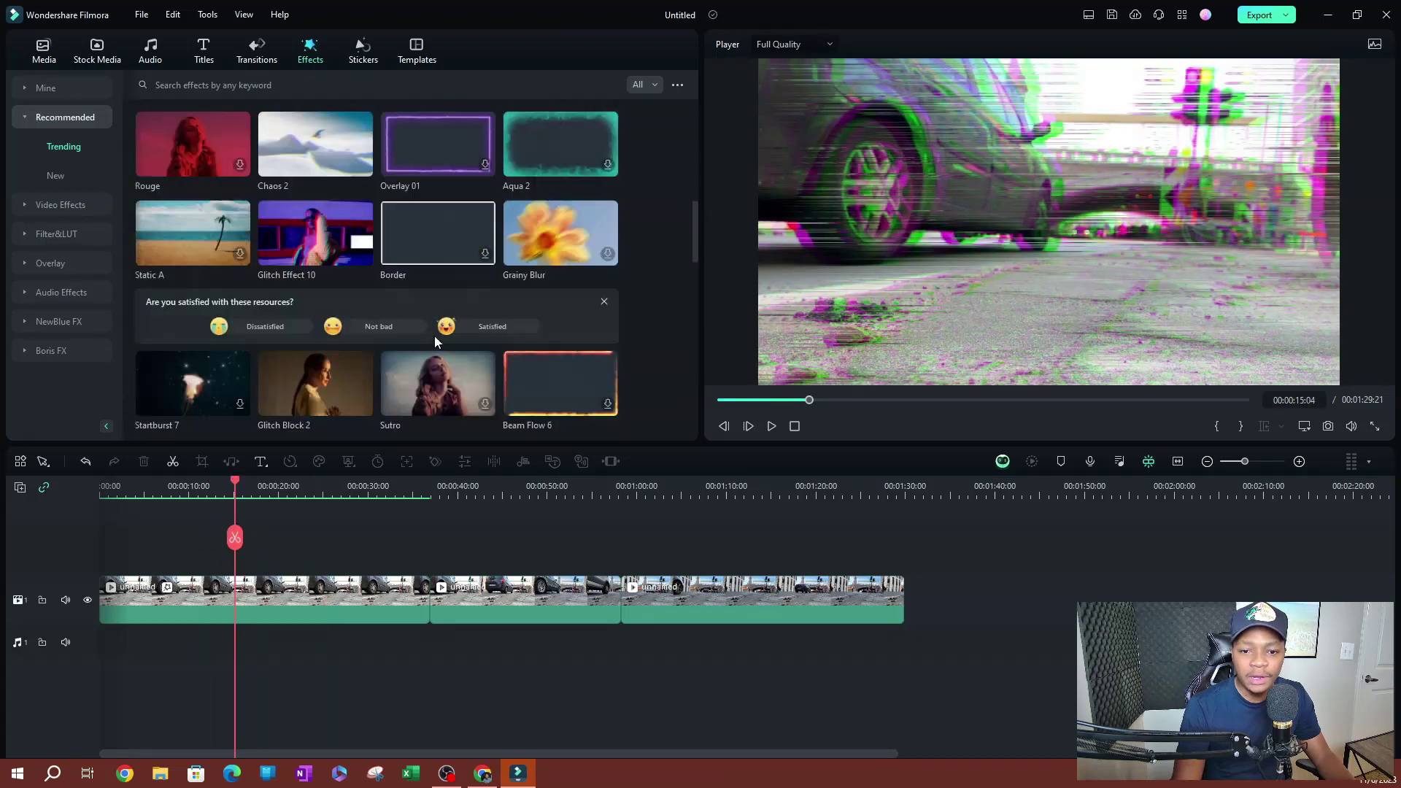
drag(438, 292, 251, 600)
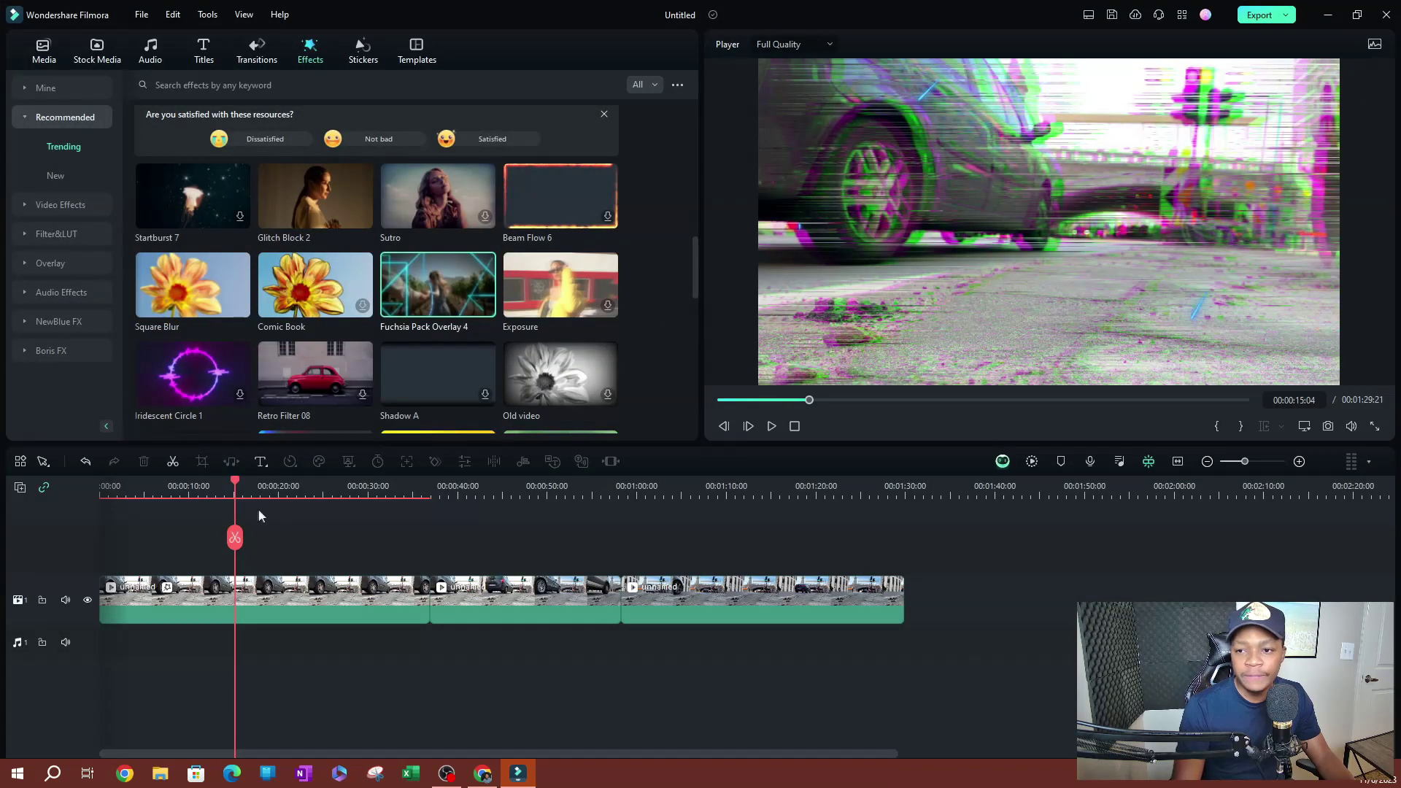
scroll(165, 501, down, 3)
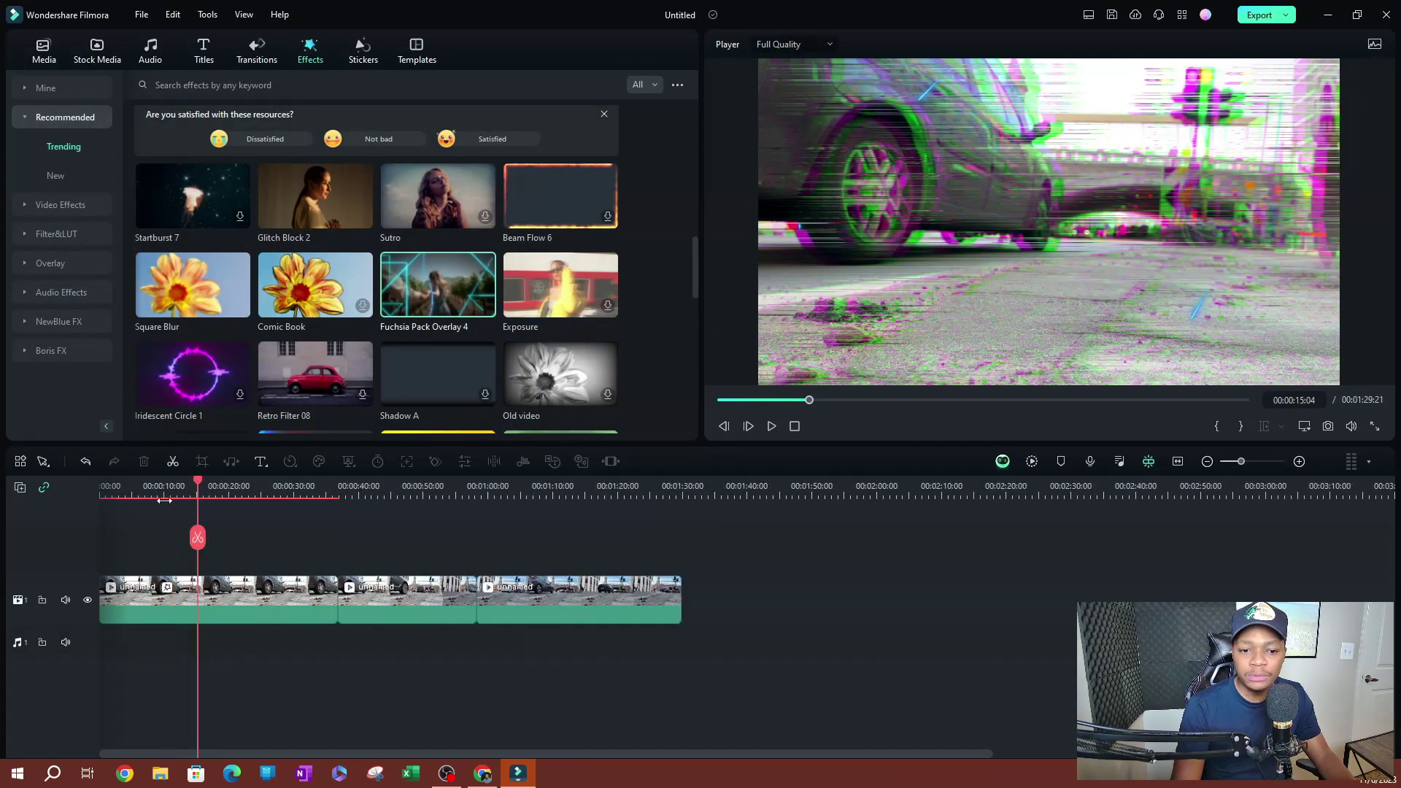
drag(197, 488, 246, 522)
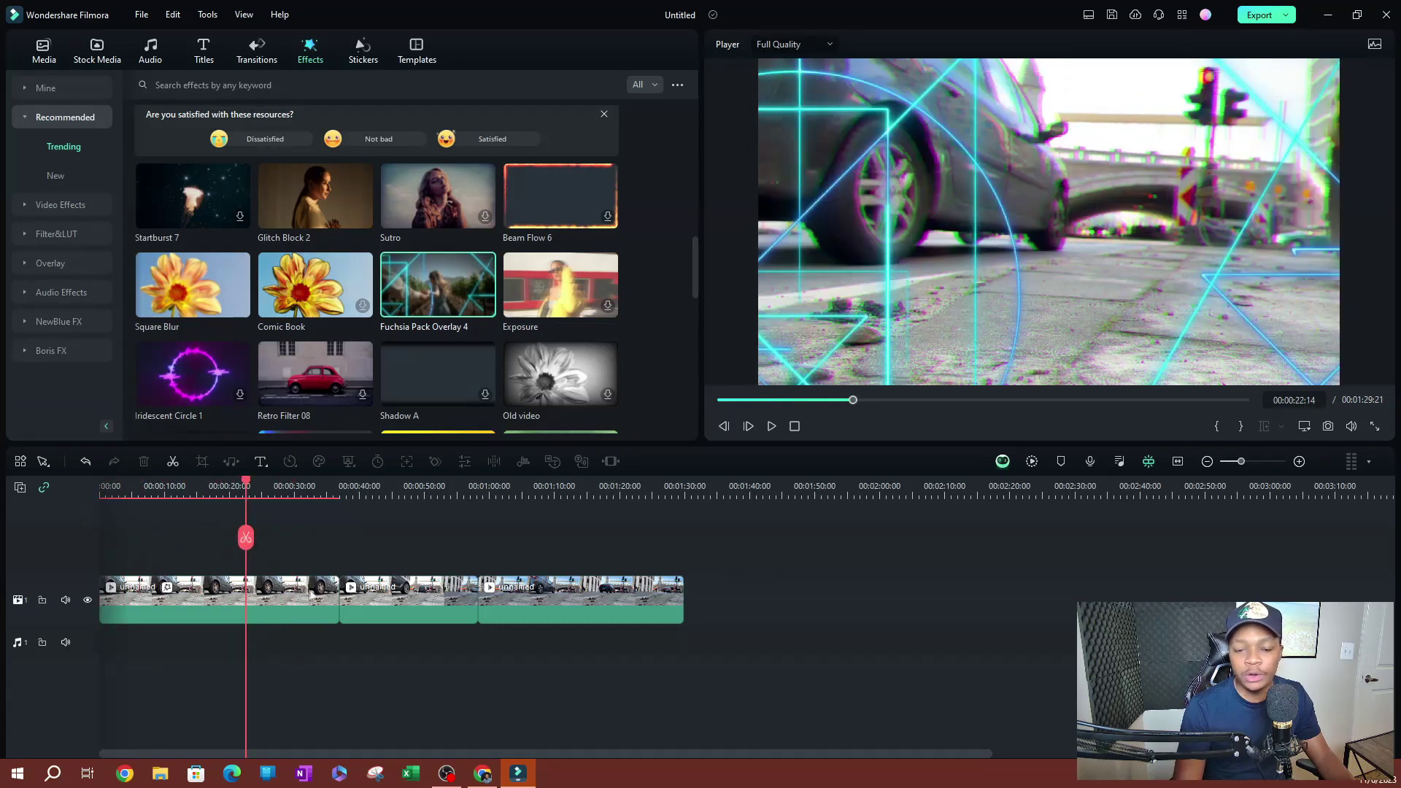
- Show the first clip's effect settings, then delete all of its effects
double_click(281, 597)
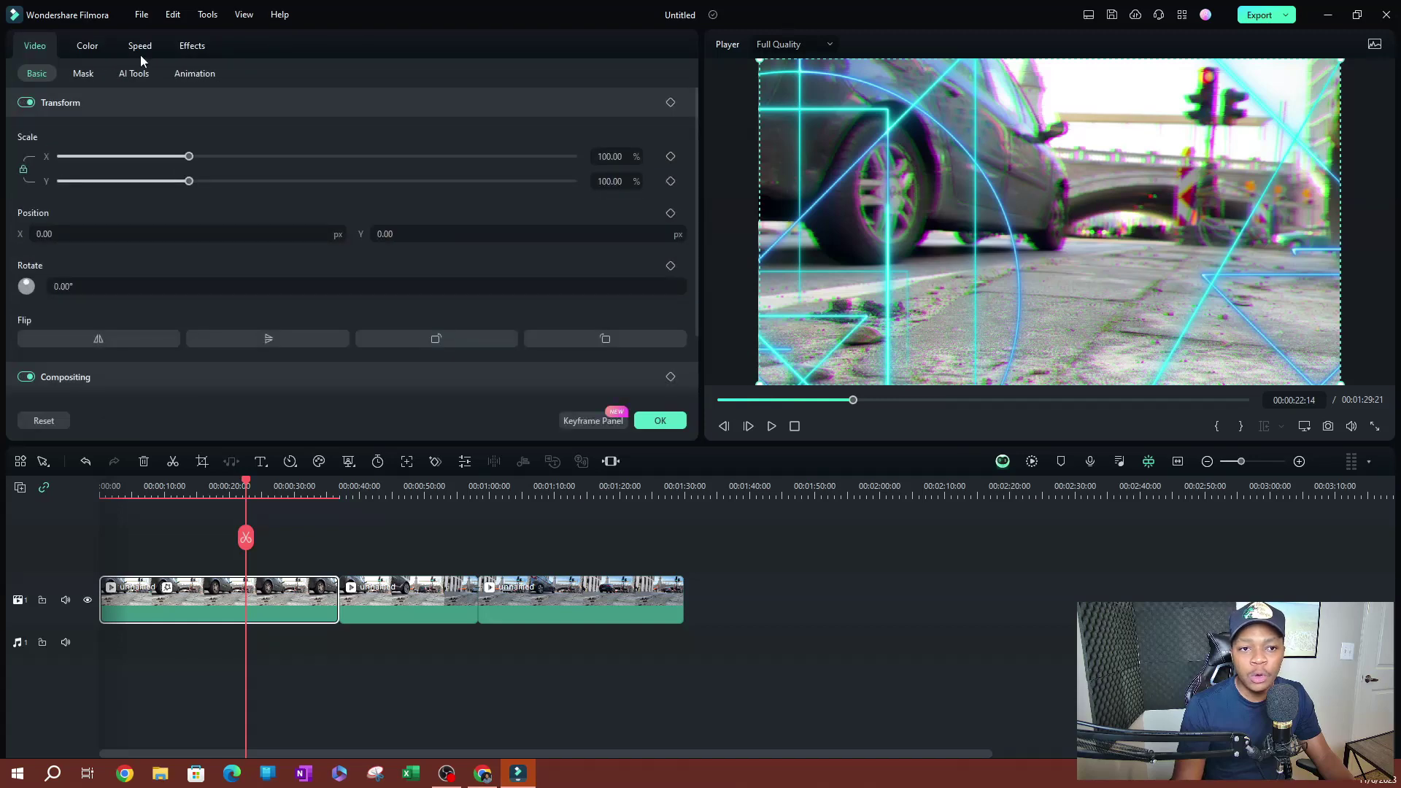
click(192, 46)
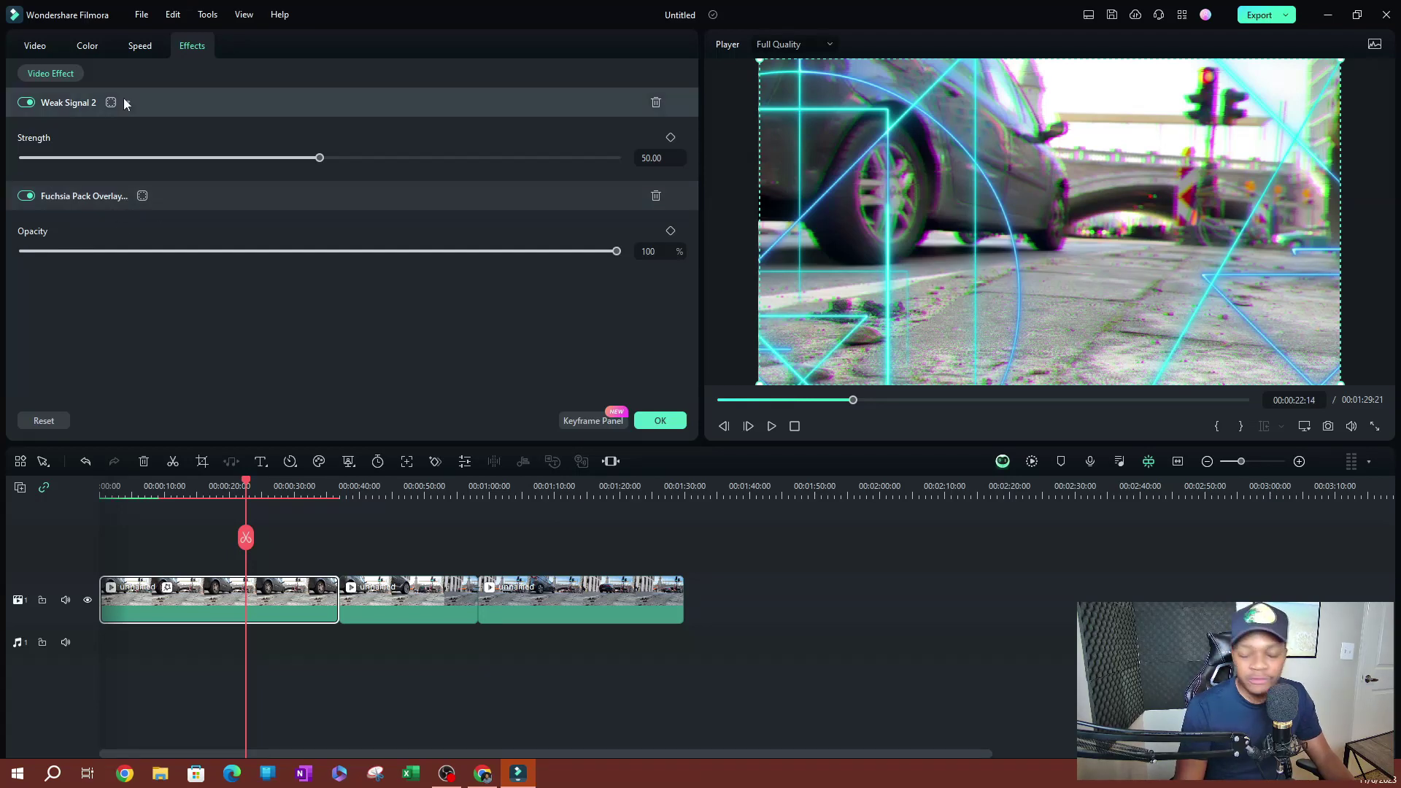
right_click(274, 593)
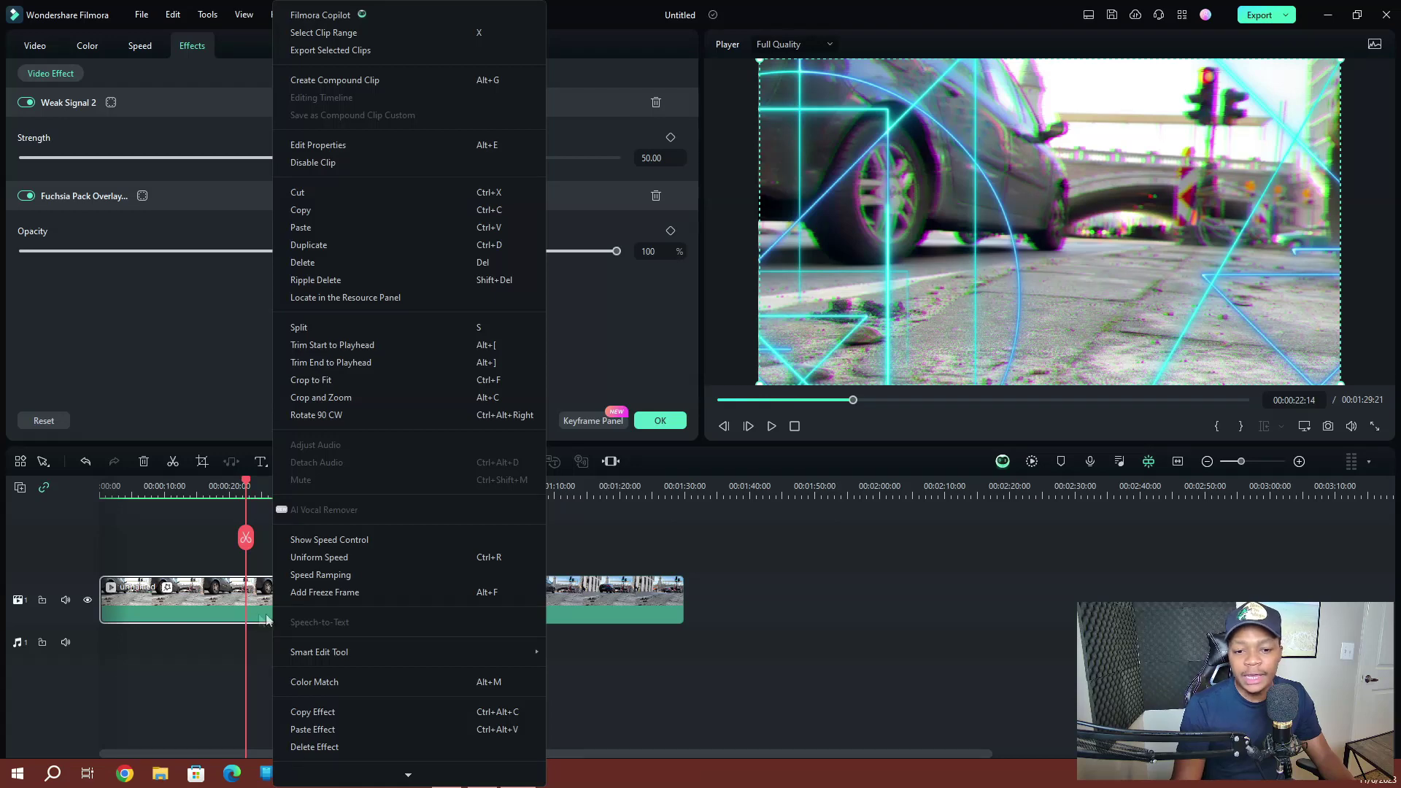
click(315, 747)
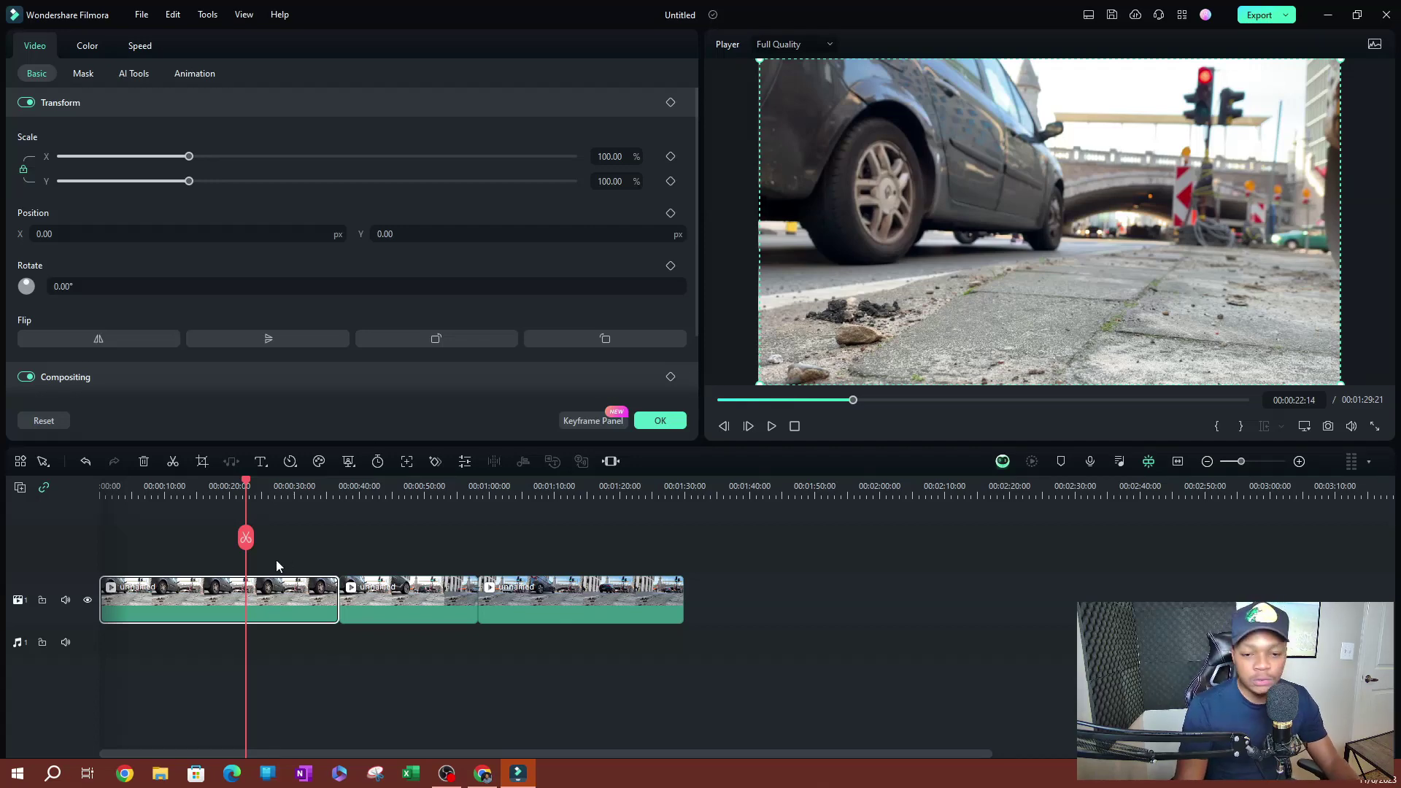
- Undo the effect deletion and copy the first clip's glitch and overlay effects
key(ctrl+z)
right_click(227, 583)
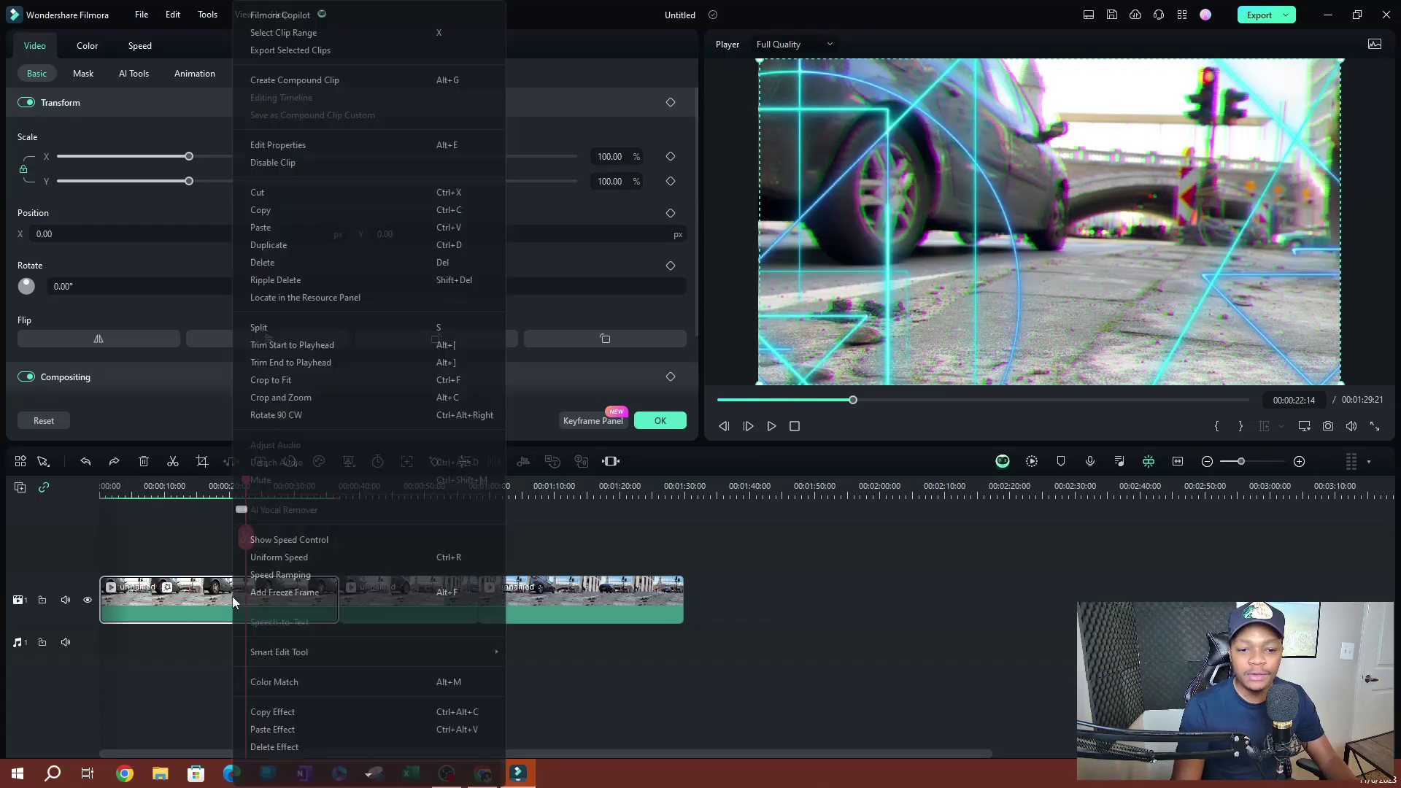
click(283, 713)
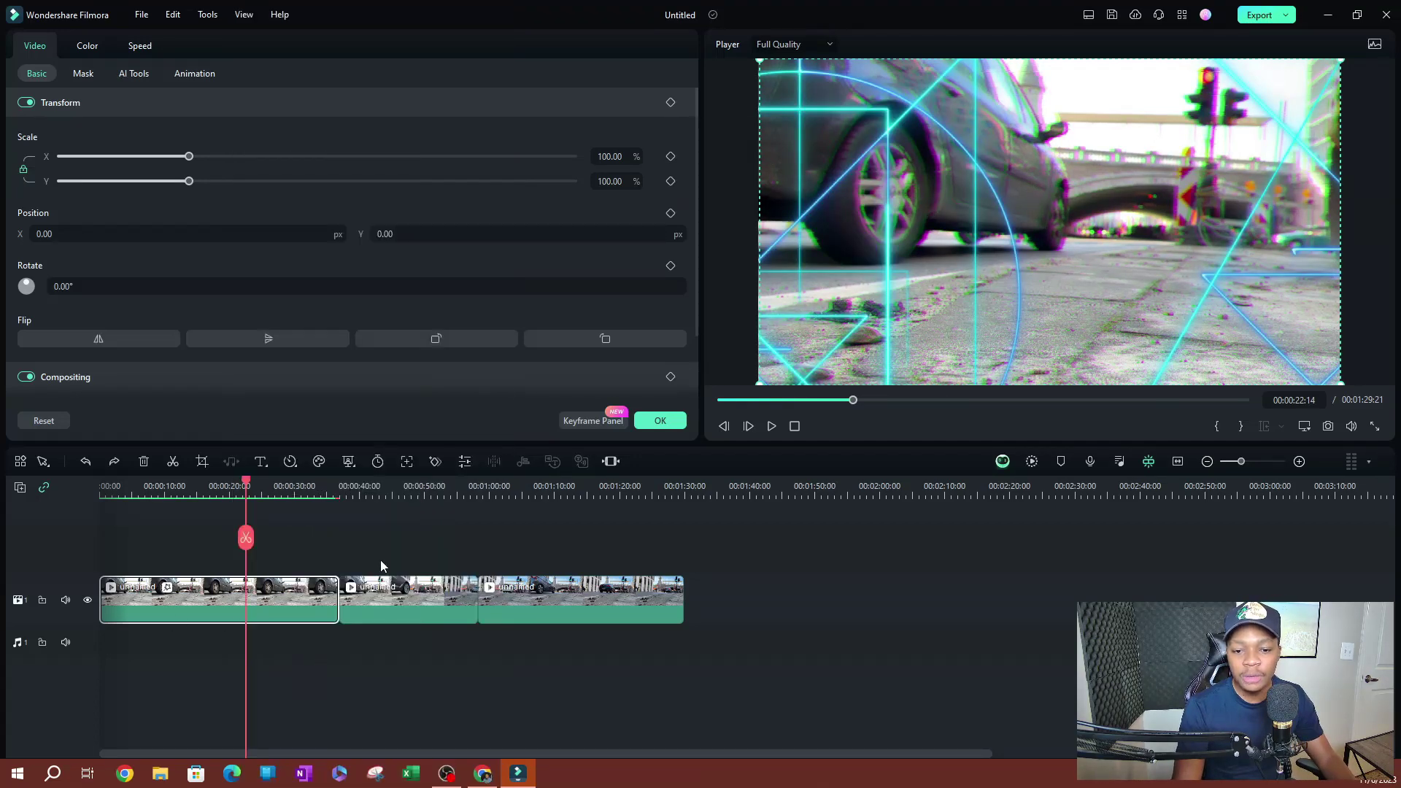
- Paste the effects onto the second clip and compare its preview with the first clip
click(396, 482)
click(412, 588)
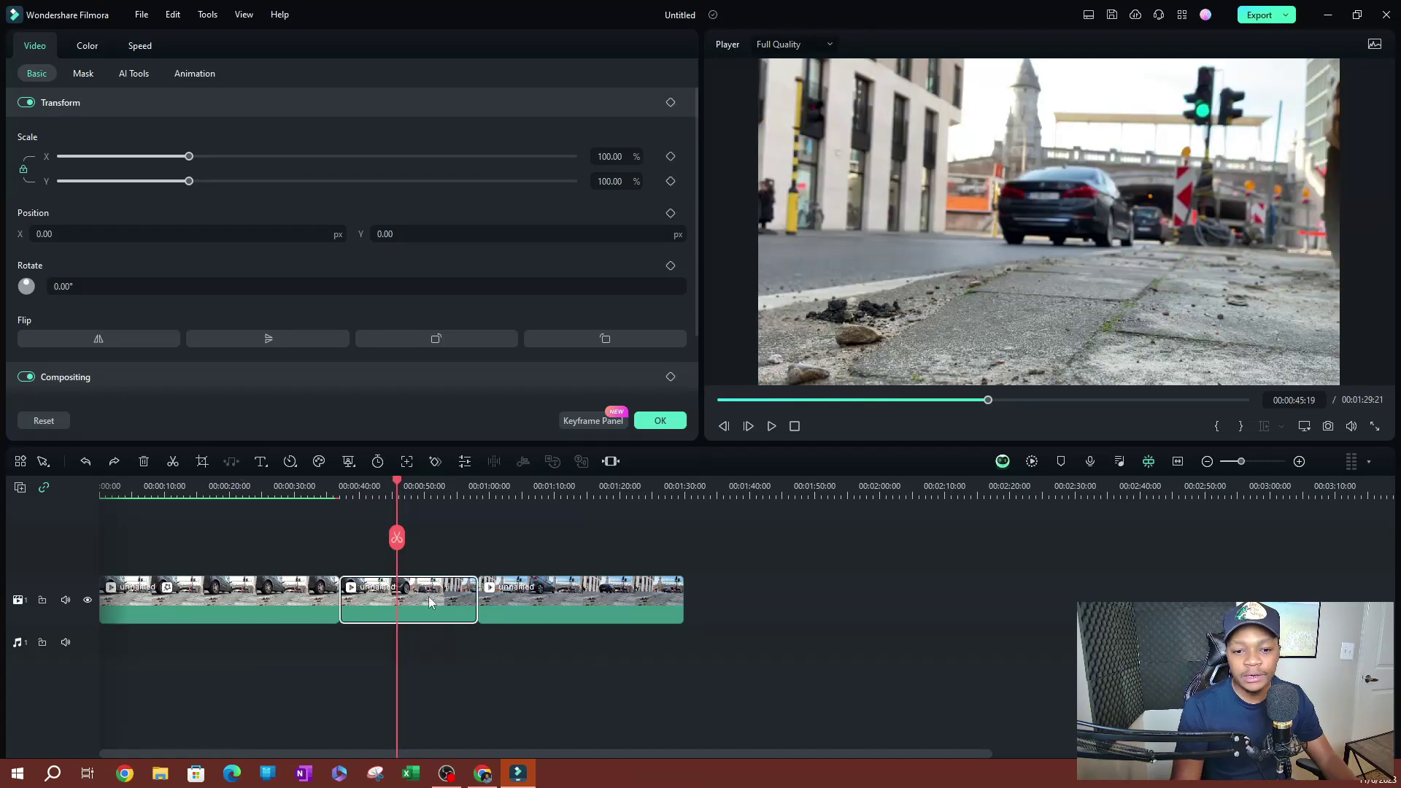
right_click(428, 597)
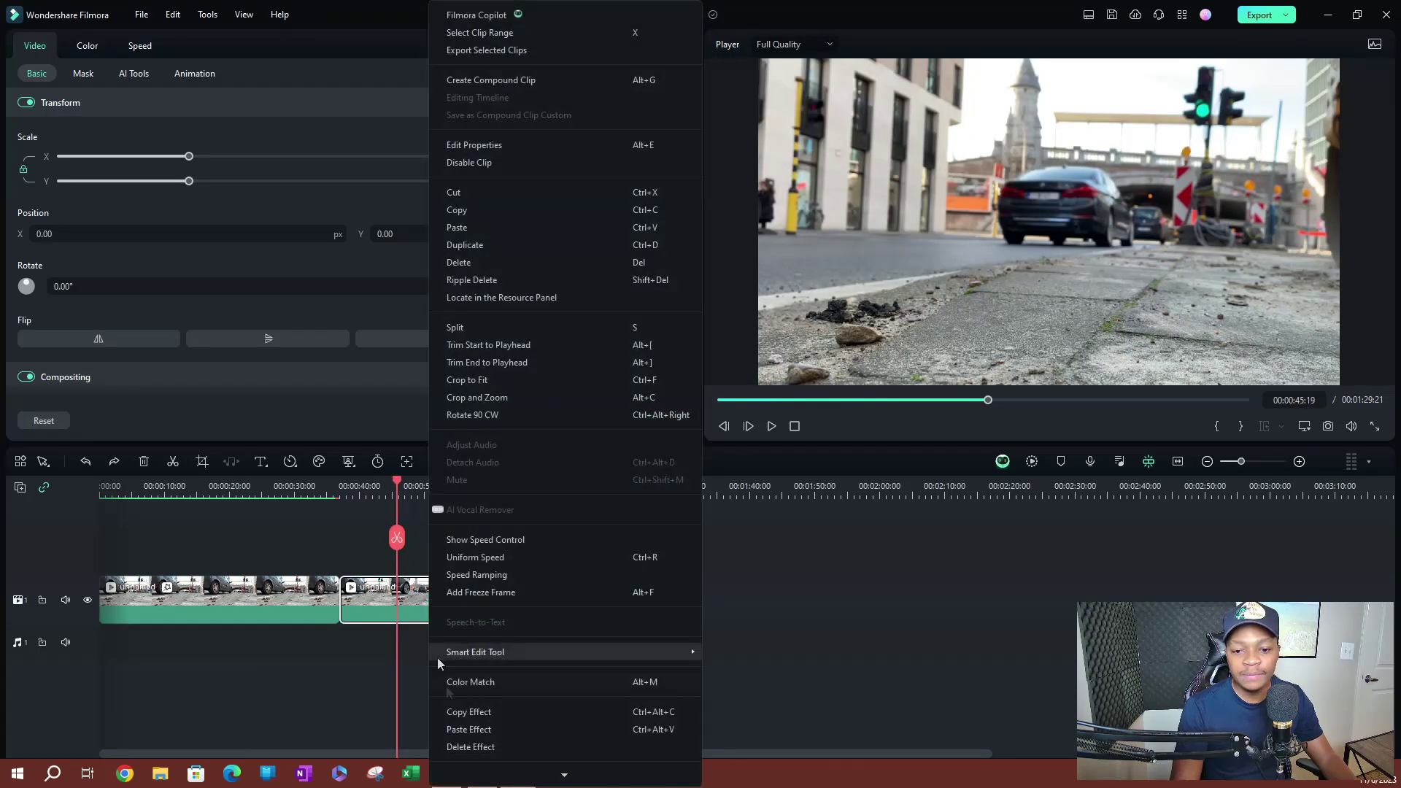
click(468, 729)
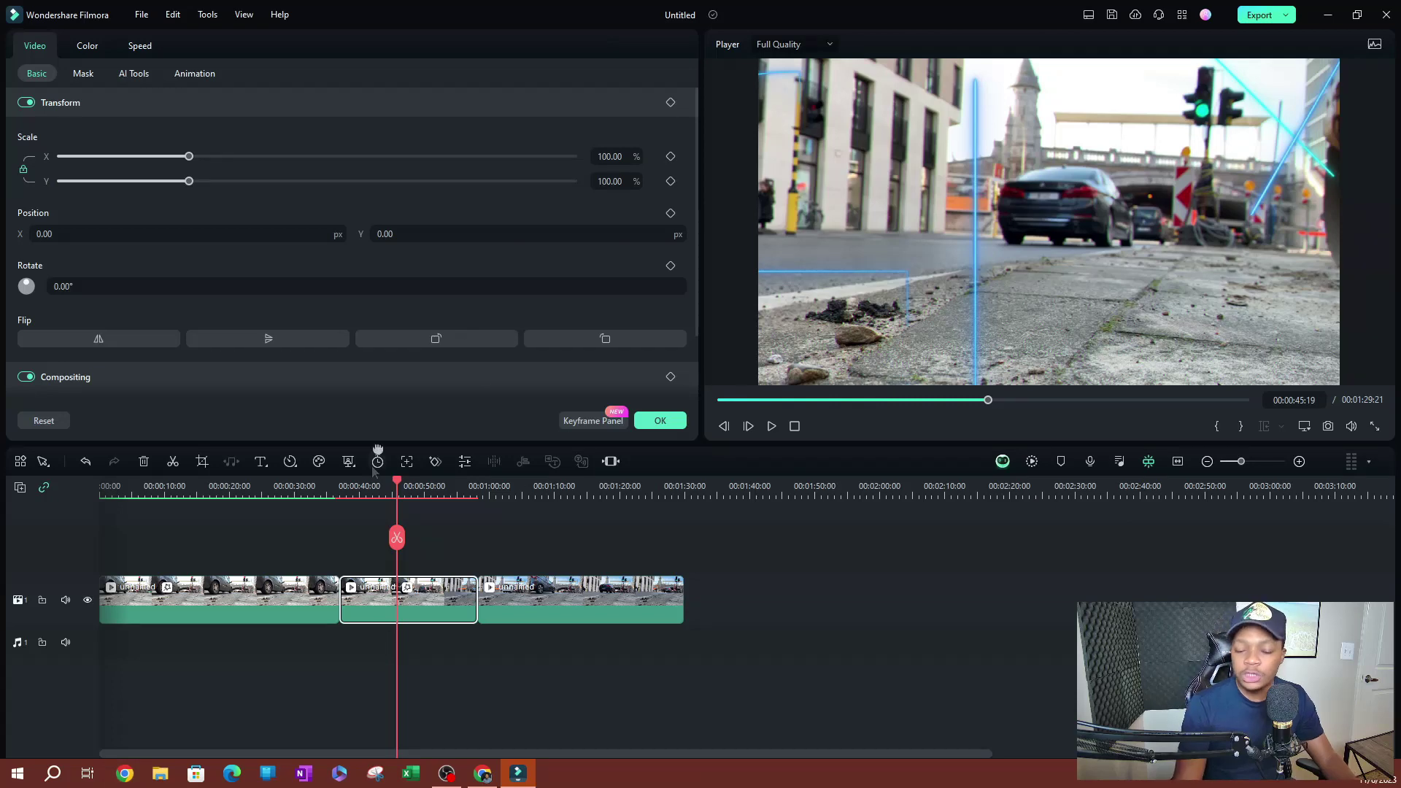
drag(396, 491, 156, 557)
click(193, 616)
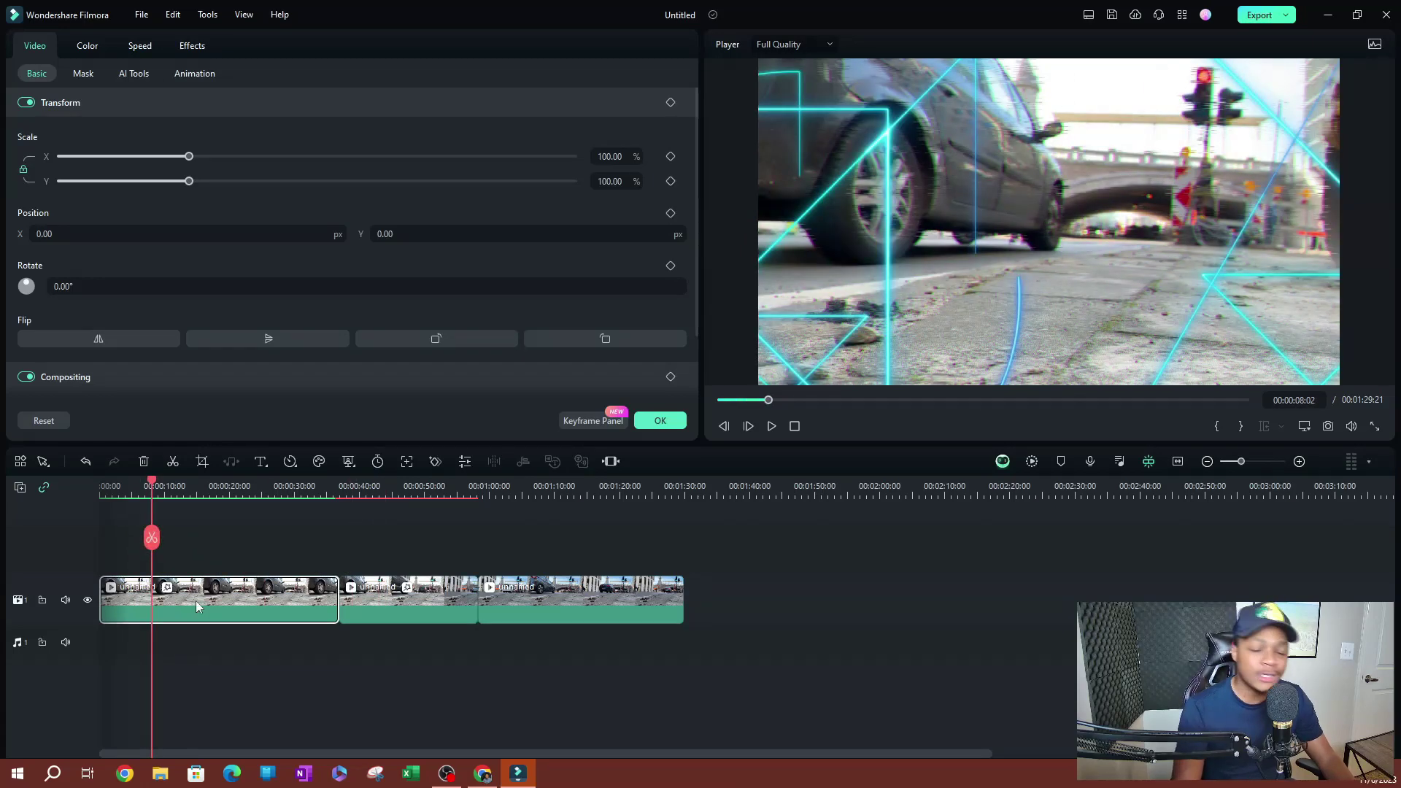
click(383, 488)
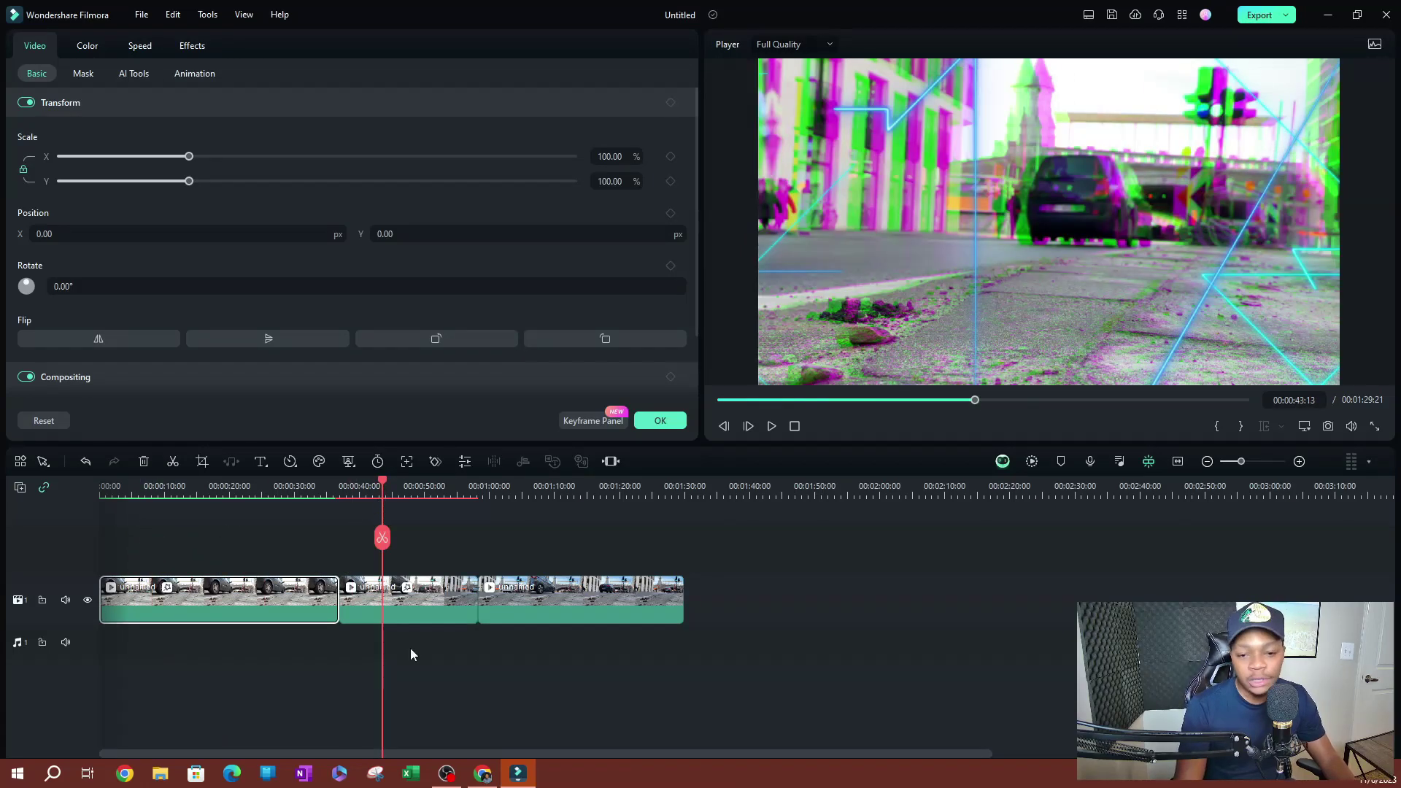
click(419, 598)
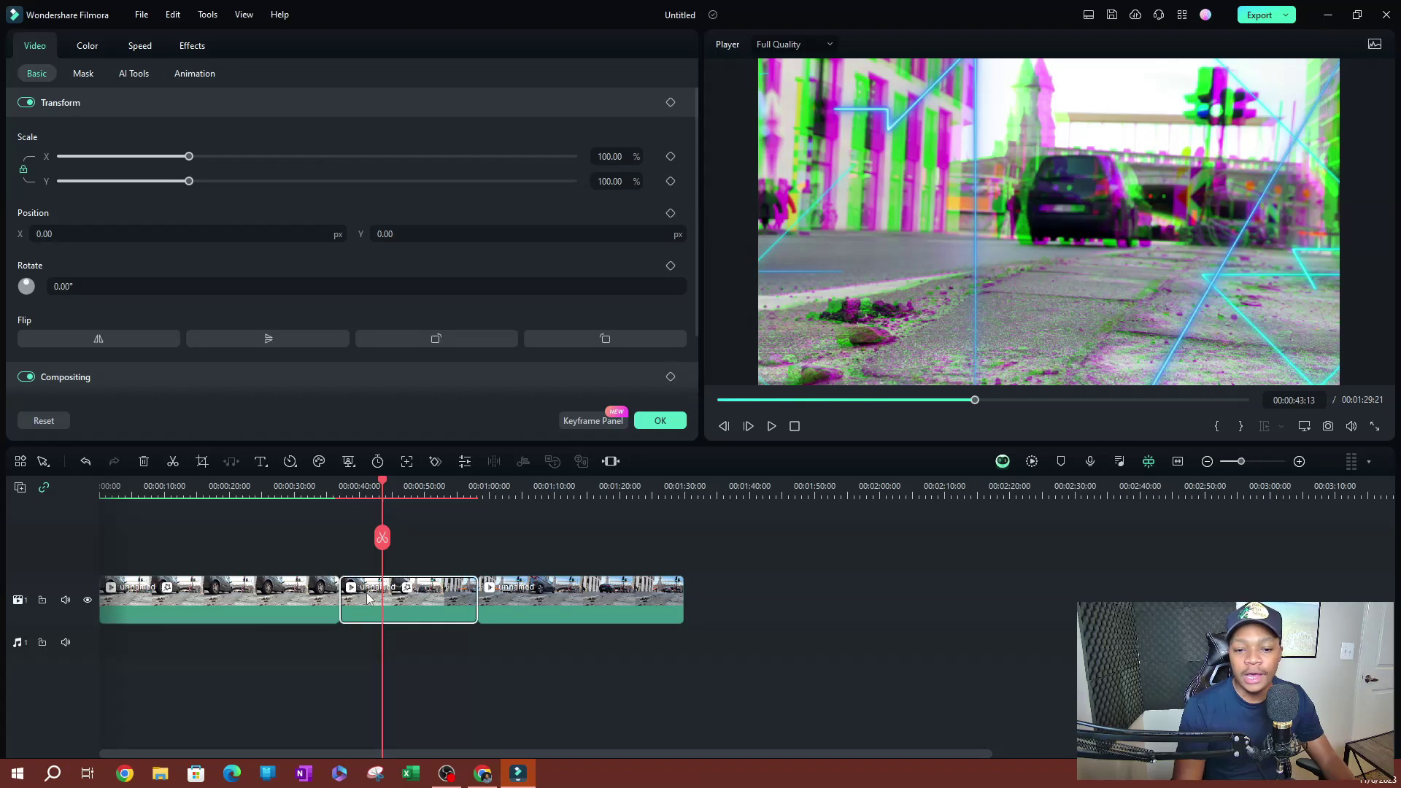